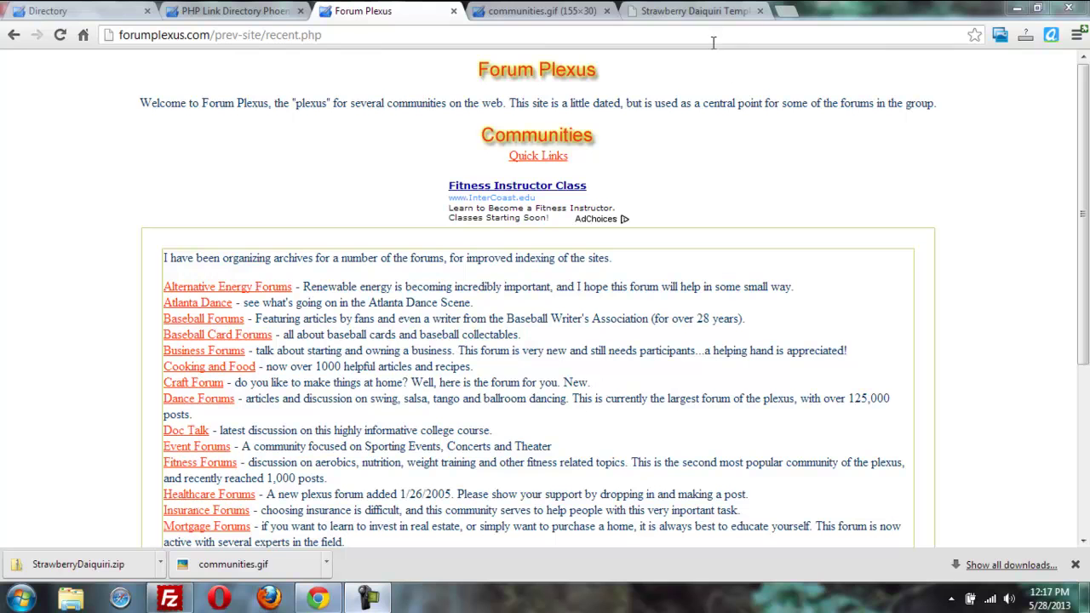
- Switch to the Directory tab showing the default 'Site Name' PHP Link Directory homepage
click(81, 12)
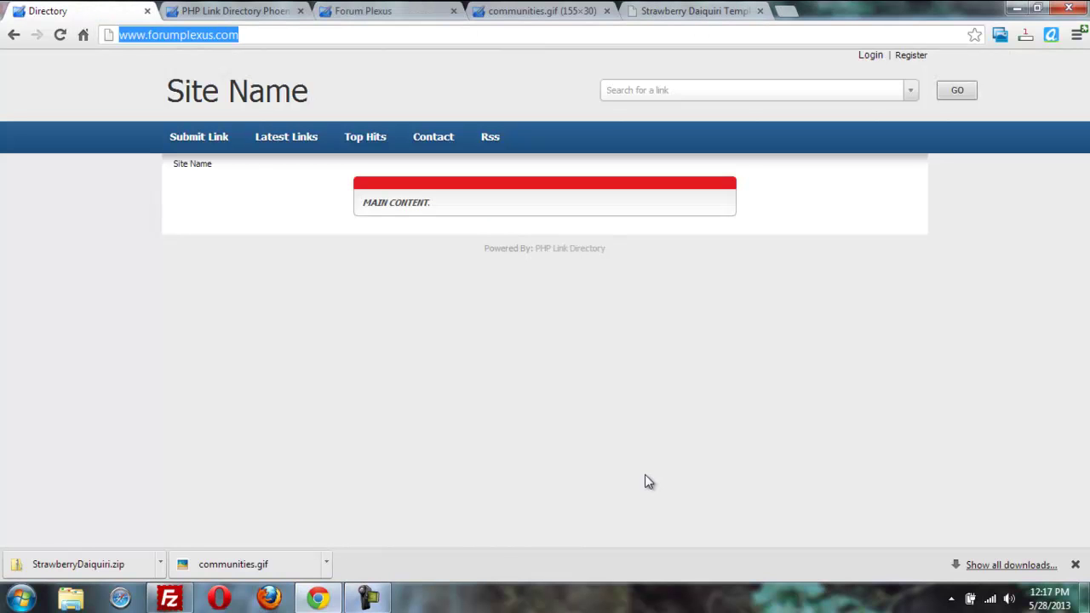
- Activate the StrawberryDaiquiri template in the admin Template Manager
click(239, 12)
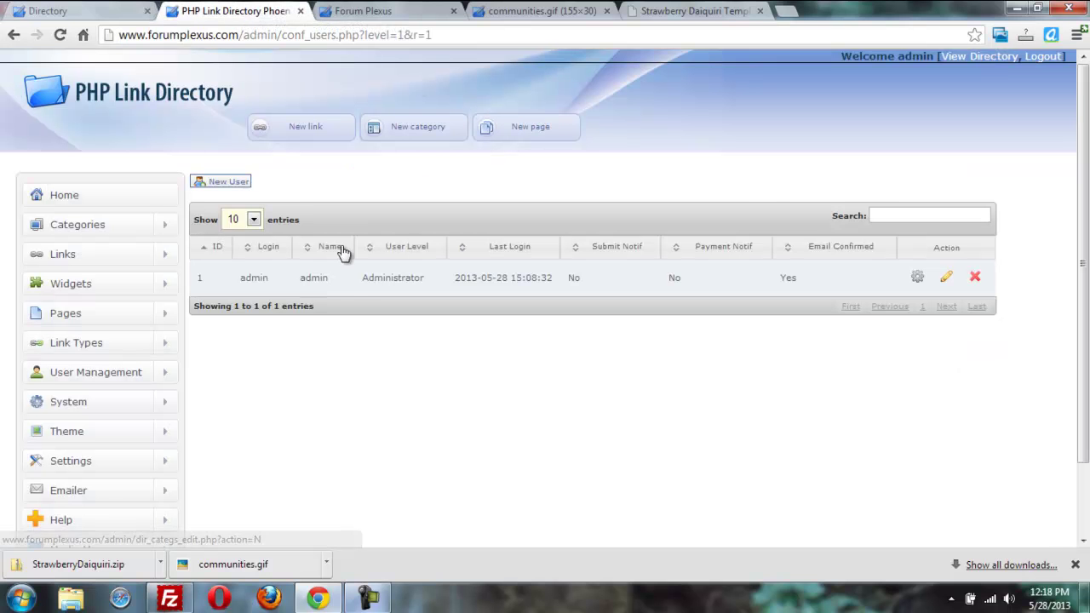
drag(1085, 155, 1087, 215)
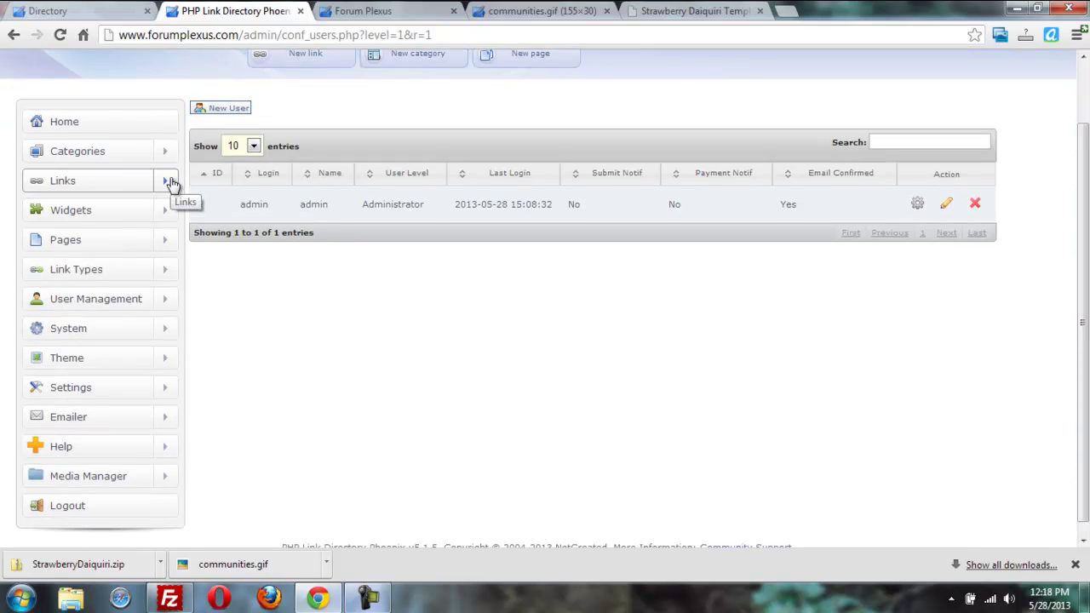
click(160, 368)
click(99, 413)
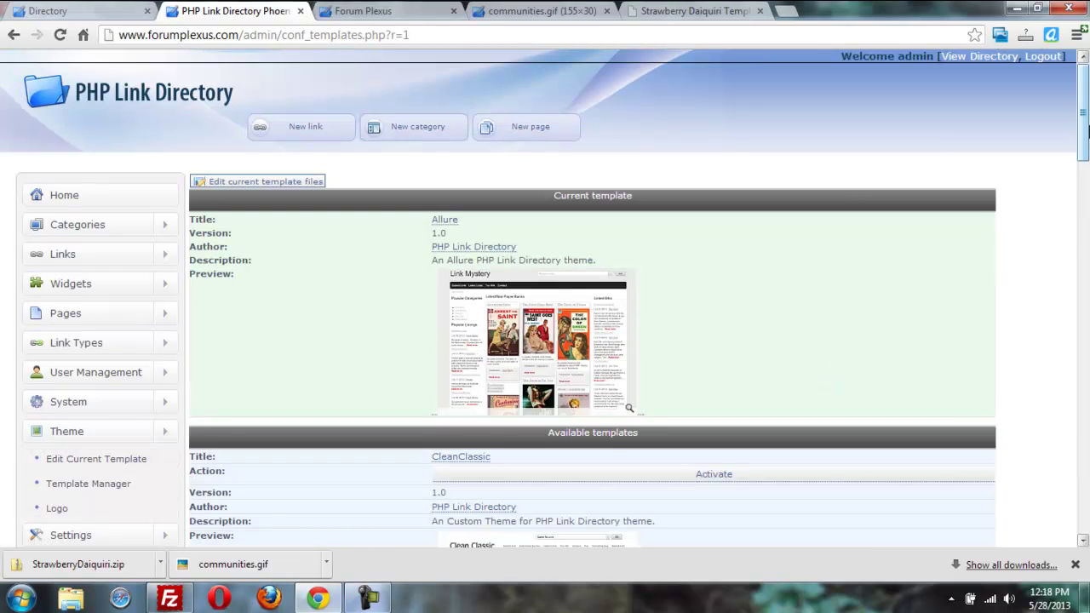
drag(1083, 113, 1085, 325)
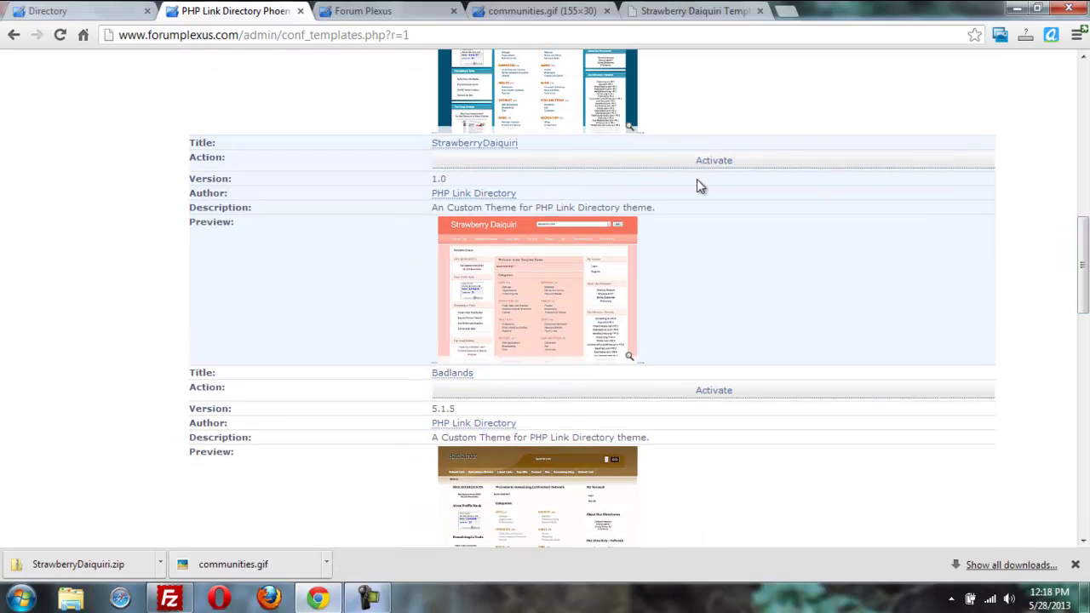
click(700, 163)
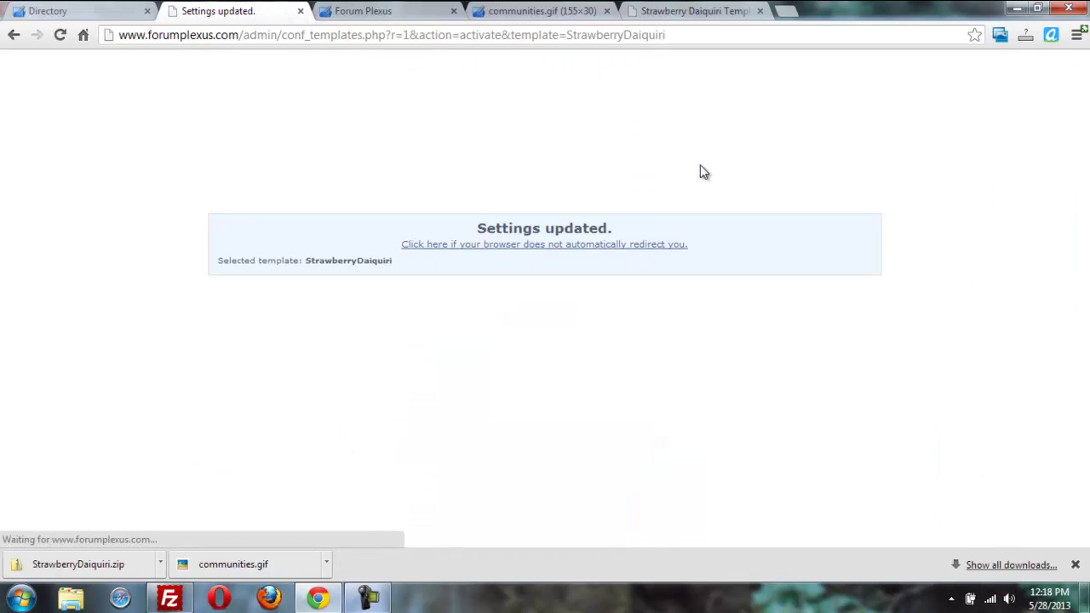
- Reload the directory homepage to see the pink StrawberryDaiquiri styling
click(69, 16)
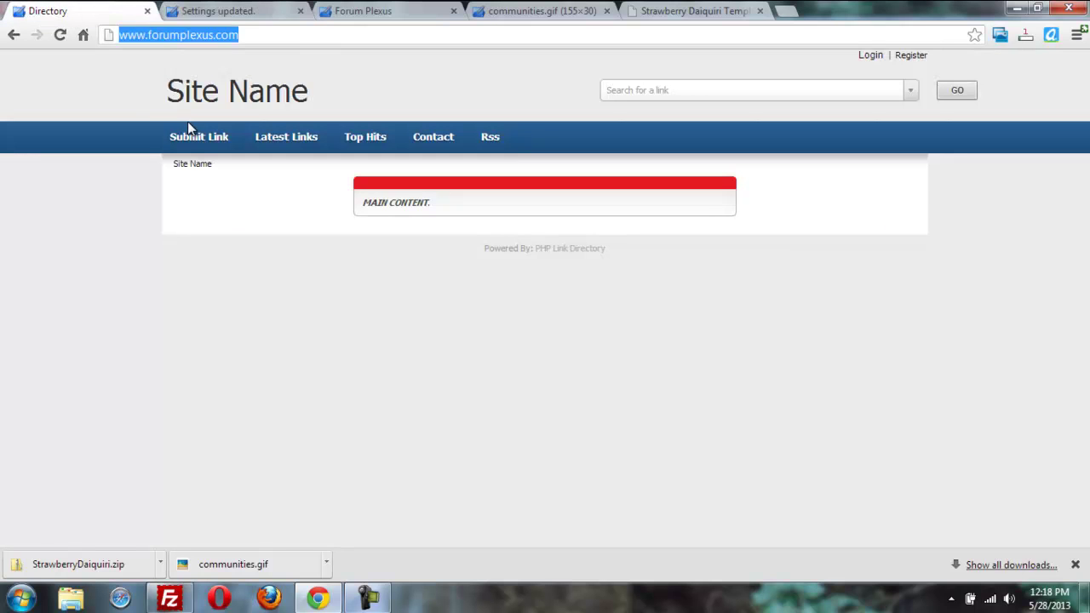
click(78, 37)
click(14, 35)
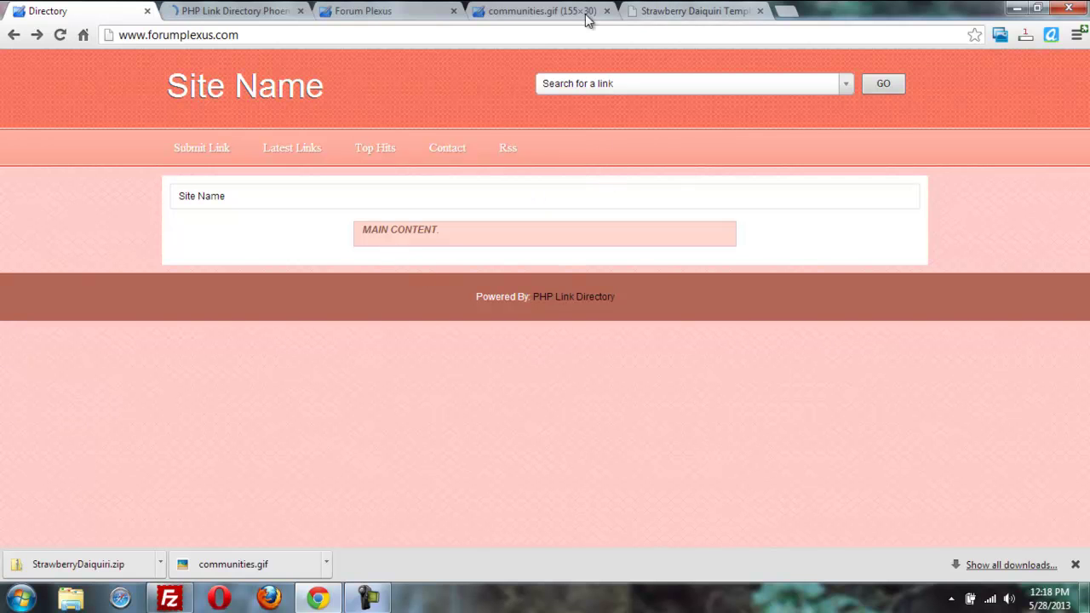
- Copy the forum list from the old Forum Plexus page
click(374, 15)
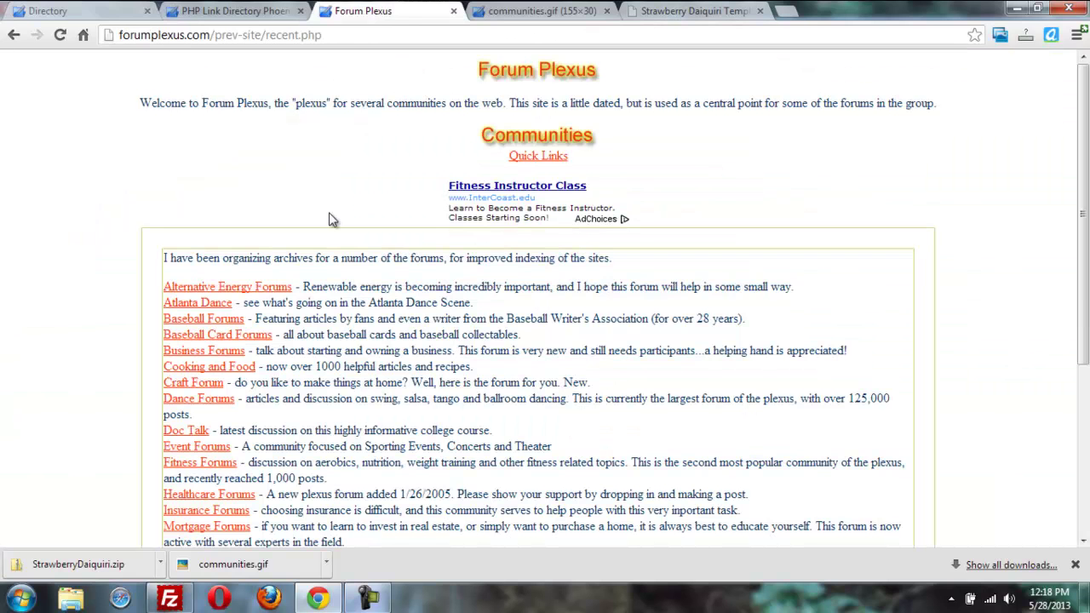
drag(164, 257, 515, 452)
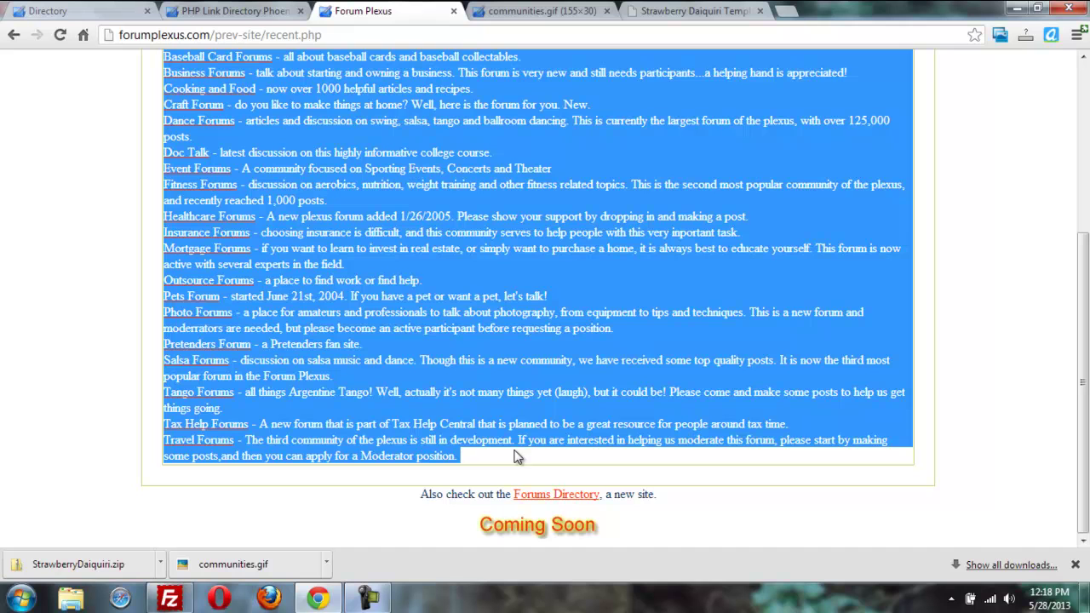
click(249, 15)
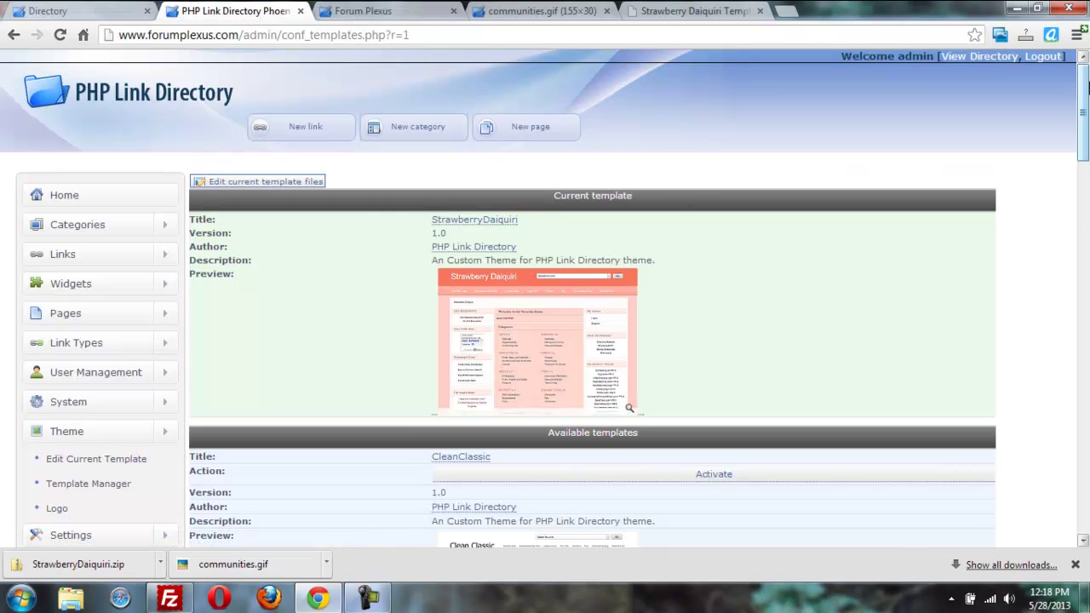
scroll(435, 204, down, 3)
scroll(706, 100, down, 1)
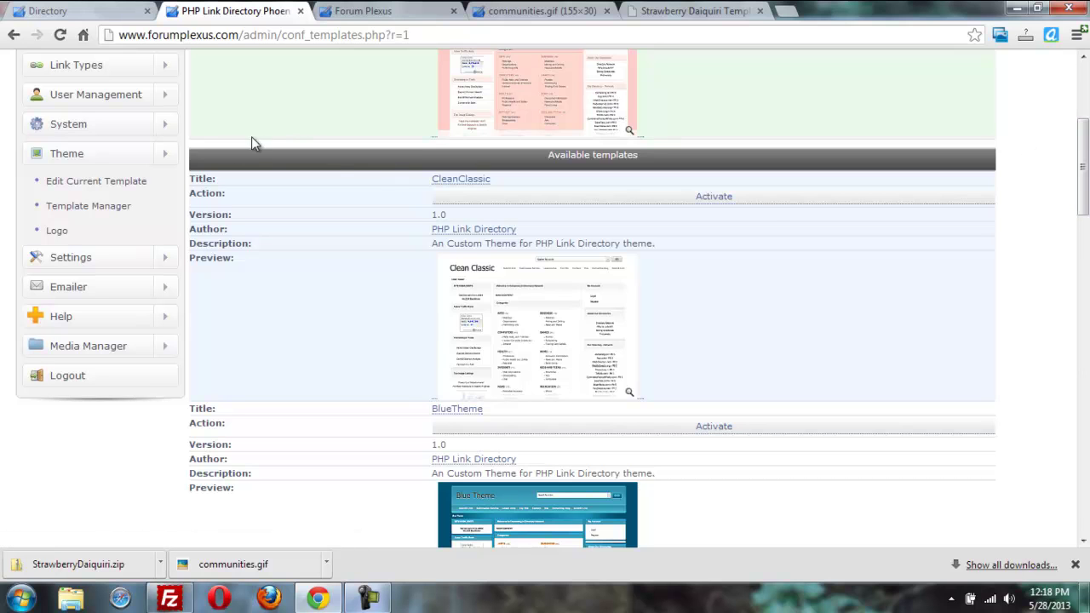
drag(1083, 214, 1083, 196)
- In Site settings, set the name to 'ForumPlexus' and the description to 'All about forums'
click(164, 352)
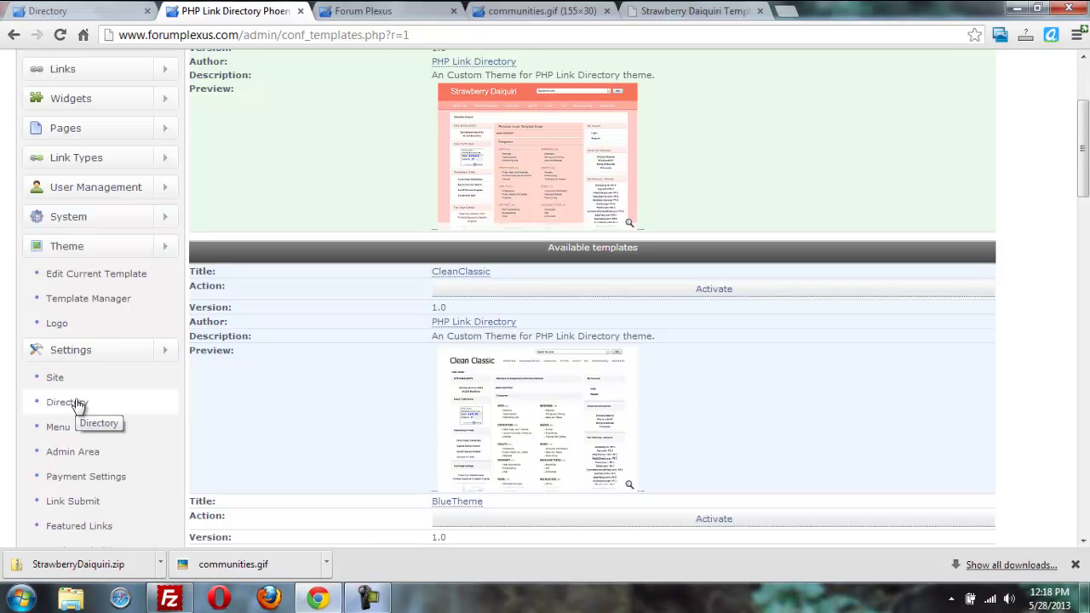
click(56, 380)
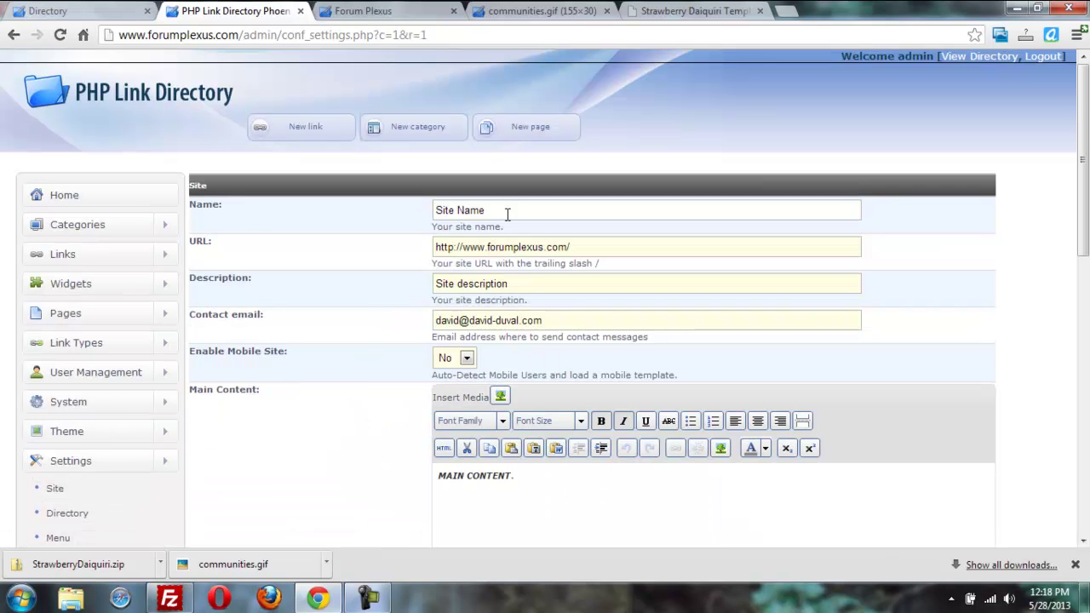
triple_click(505, 213)
text(For)
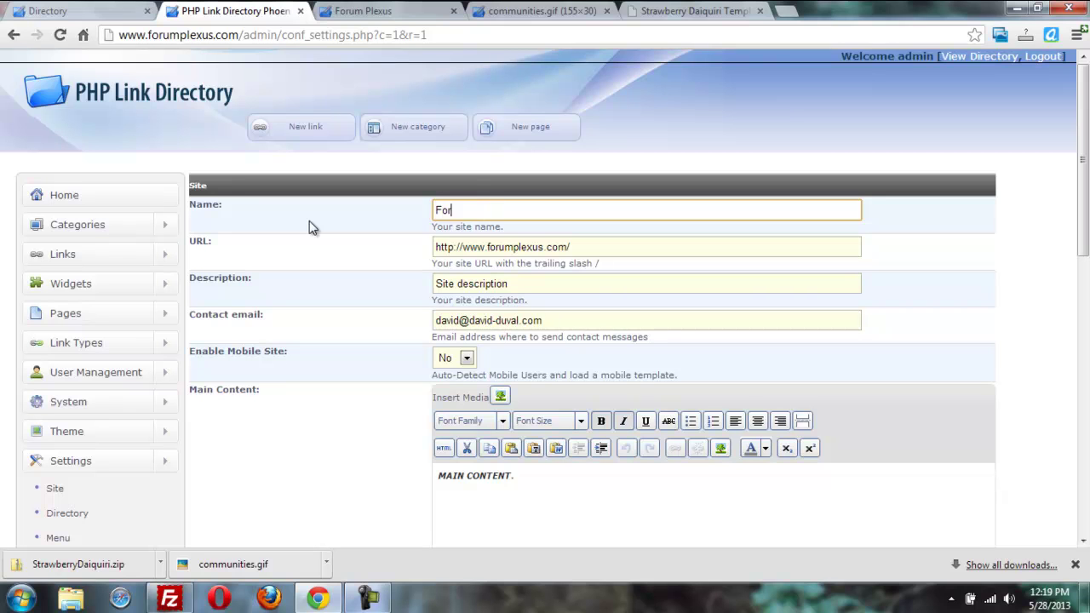
text(umPlexus)
triple_click(521, 286)
text(All about)
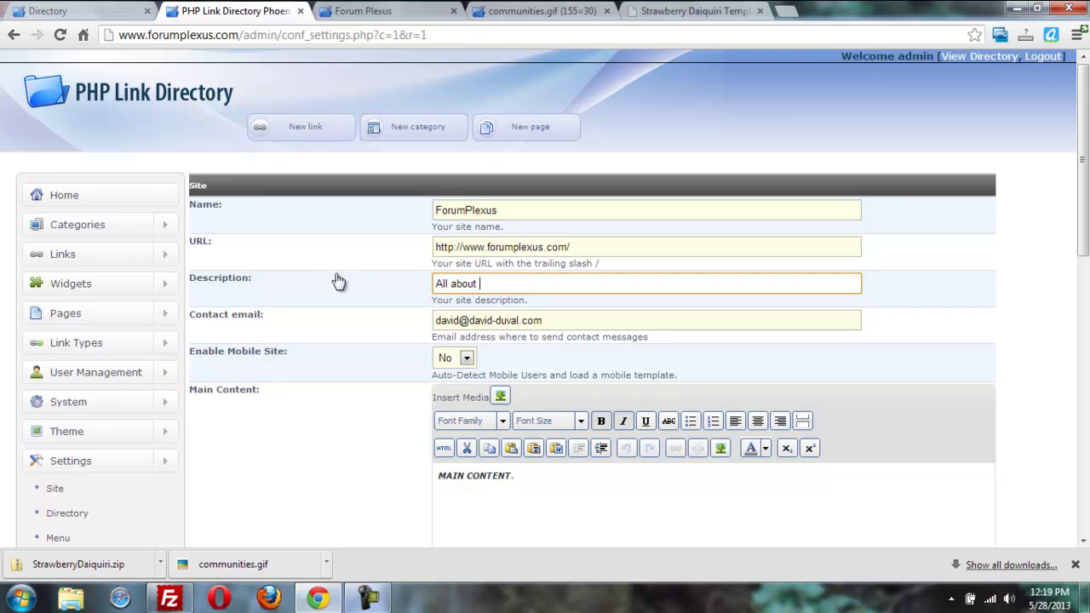
text( forums)
key(Tab)
key(Tab)
key(Tab)
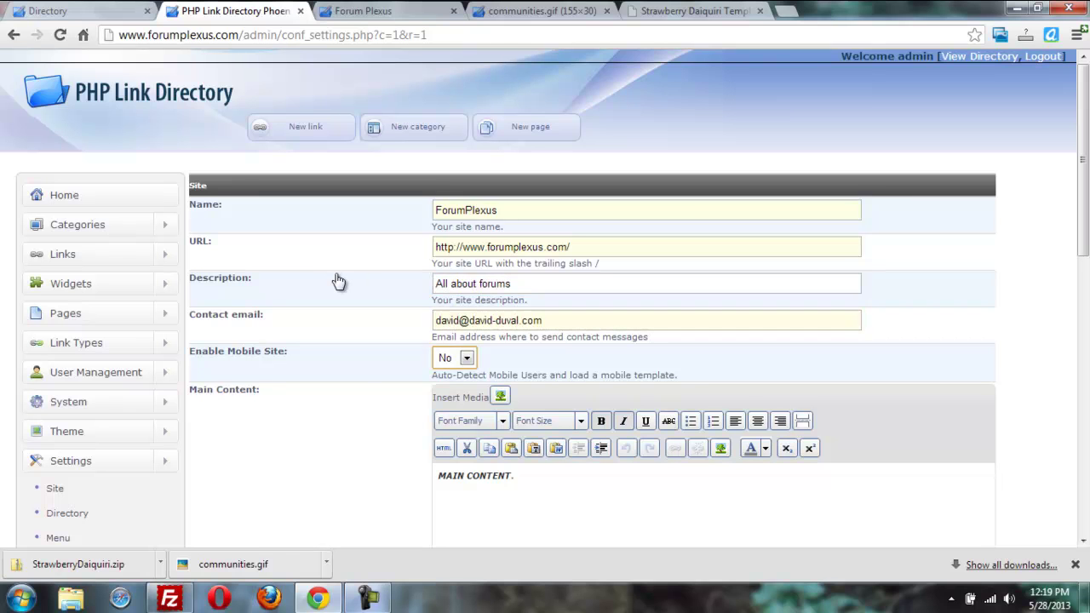
- Replace the MAIN CONTENT placeholder with the copied forum list and save the settings
click(542, 494)
key(ctrl+a)
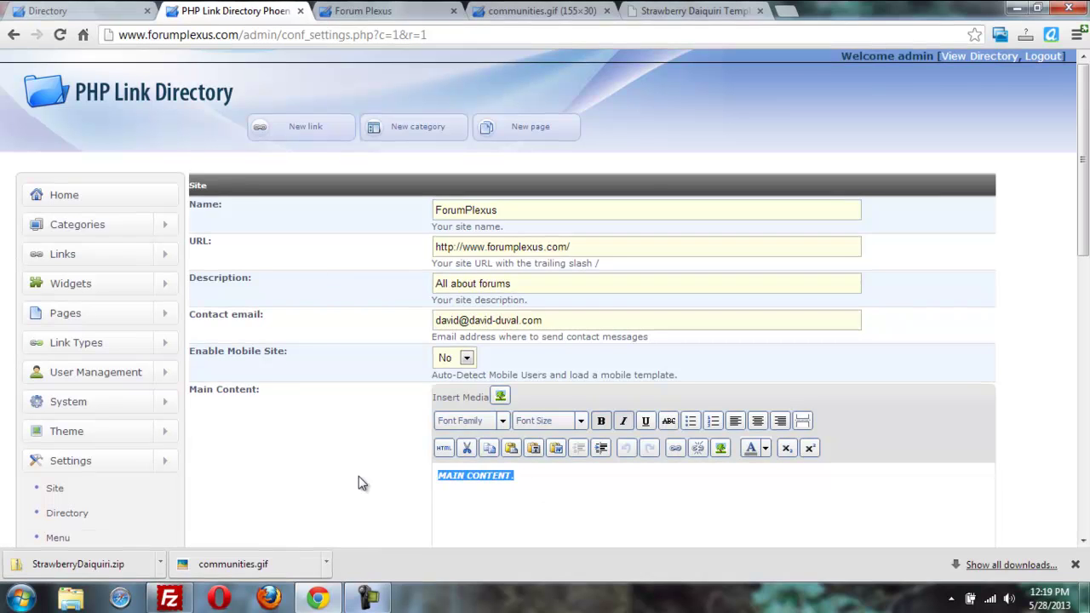
key(Delete)
key(ctrl+v)
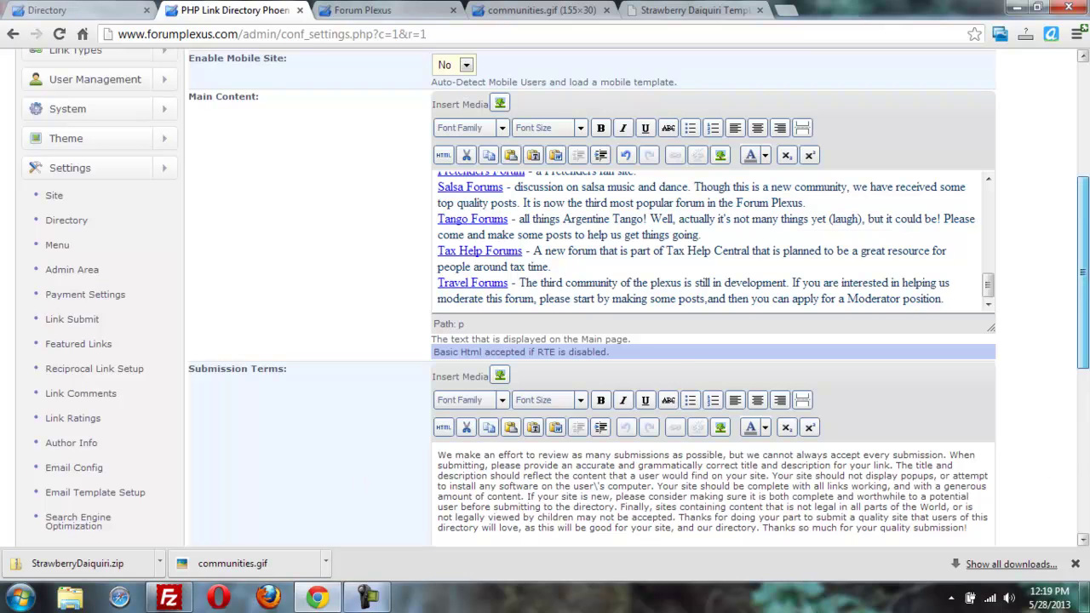
scroll(1081, 540, down, 5)
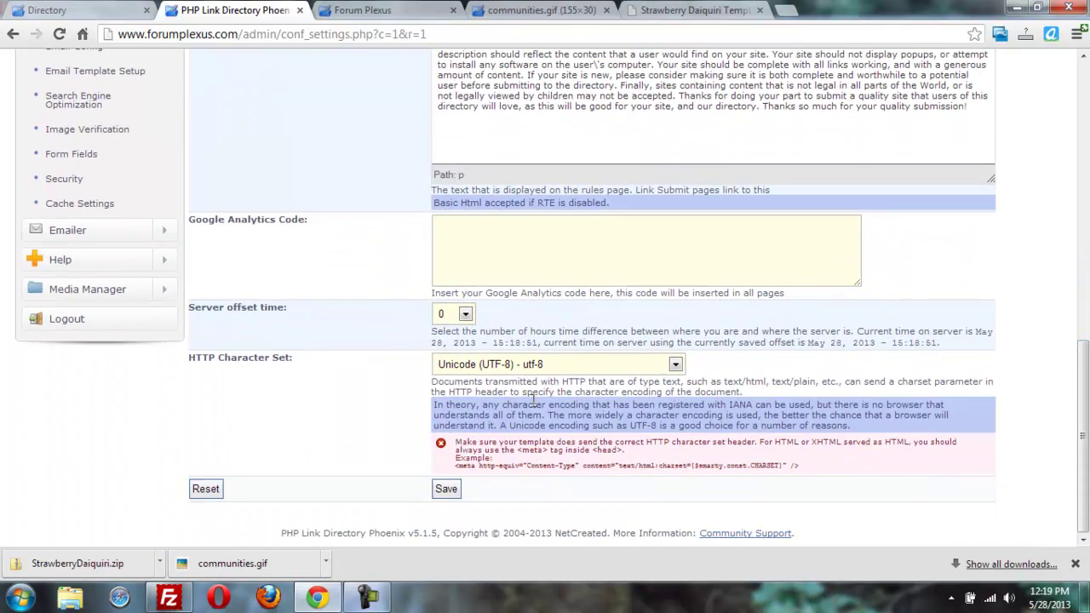
click(489, 262)
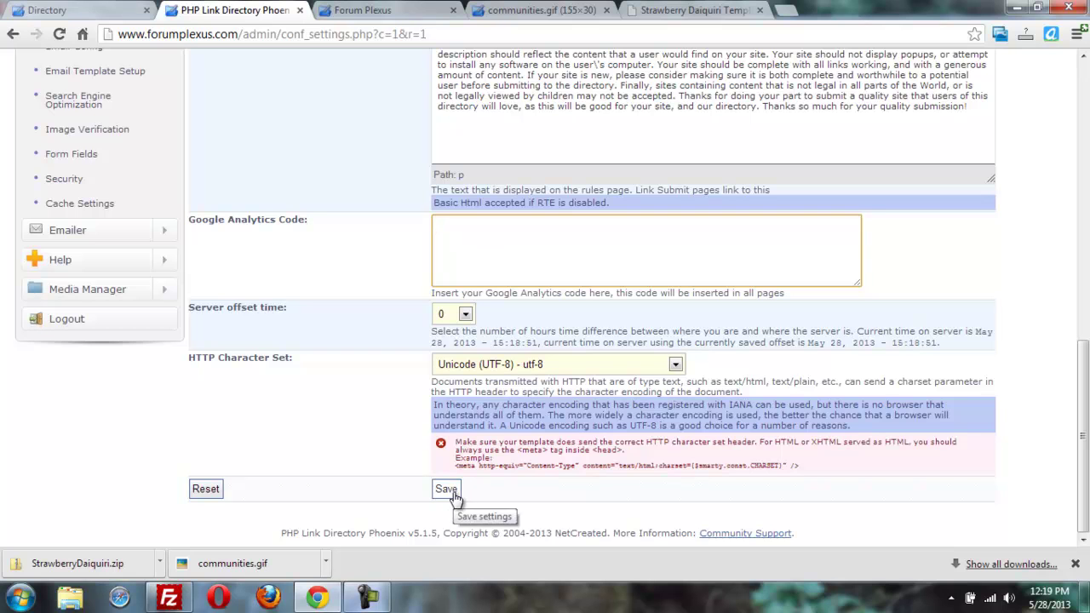
click(449, 492)
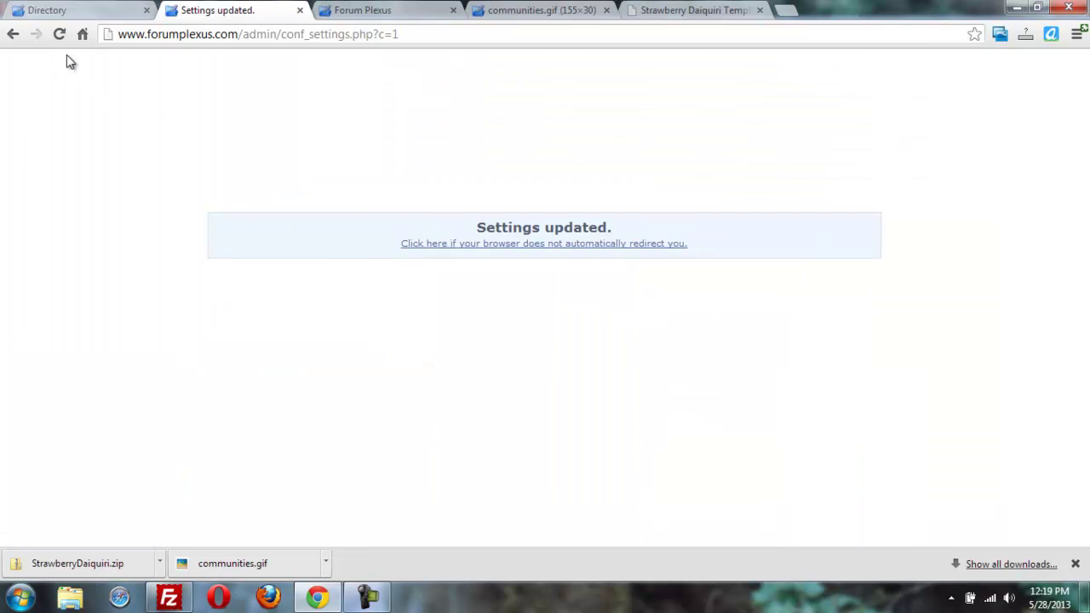
- Reload the directory homepage to see ForumPlexus with the forum listings
click(80, 12)
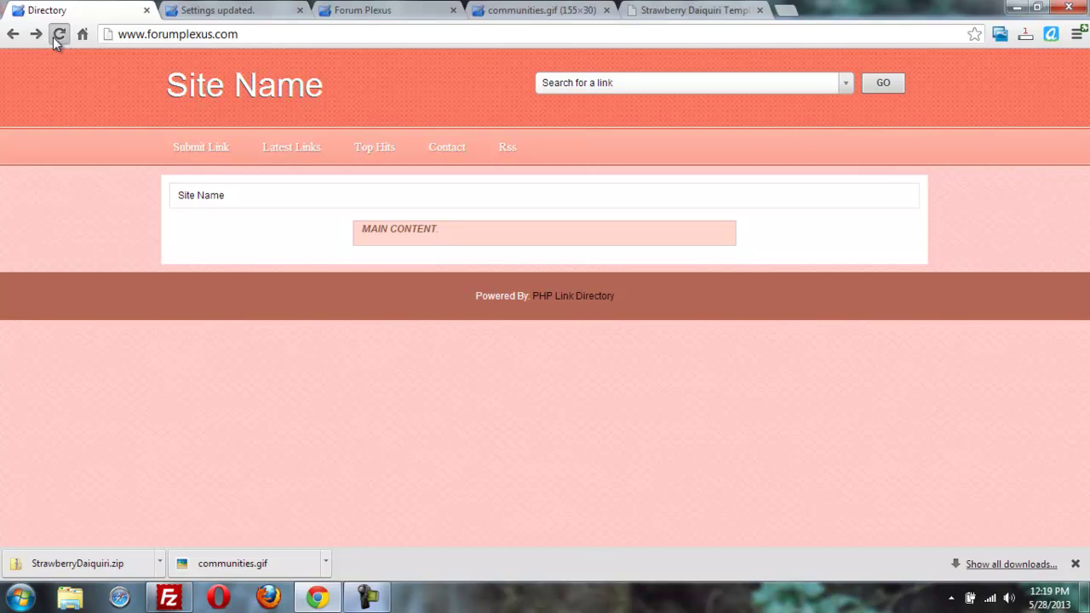
click(54, 35)
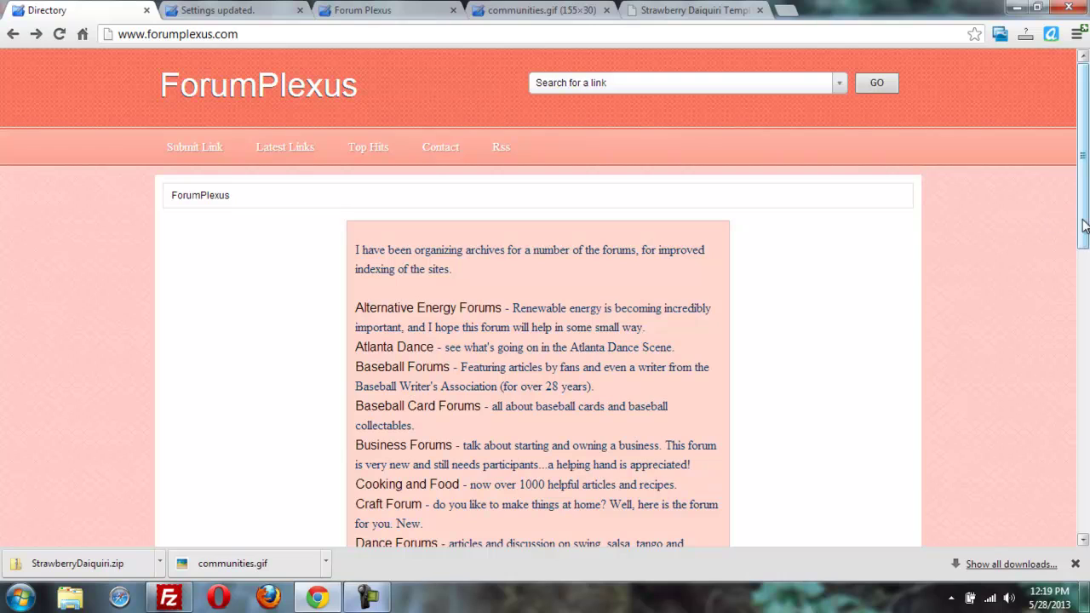
drag(1085, 213, 1085, 172)
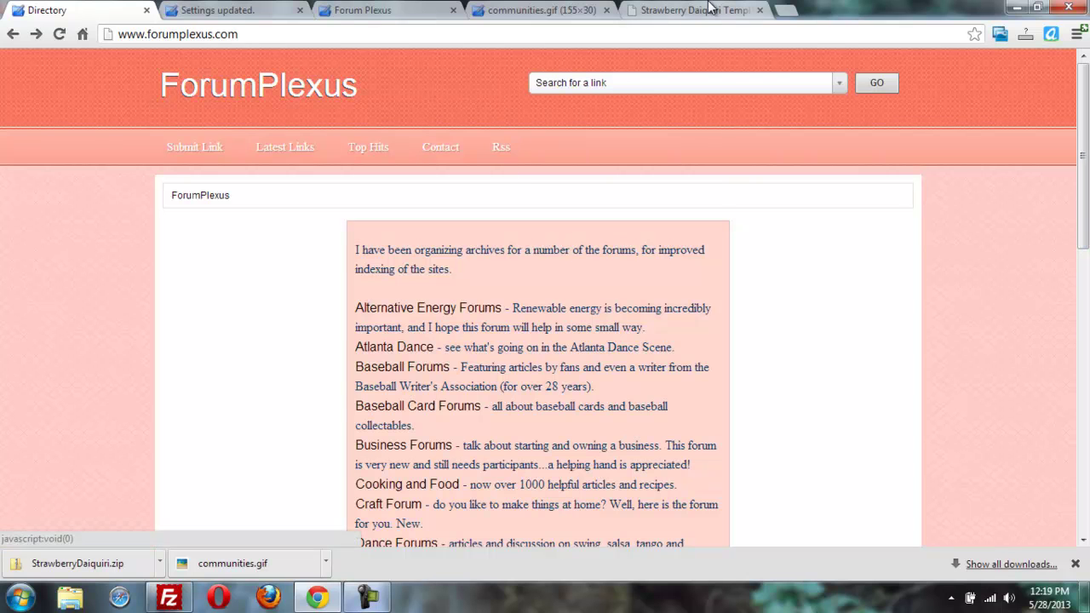
- View the old Forum Plexus page's HTML source and select the AdSense publisher ID
click(337, 16)
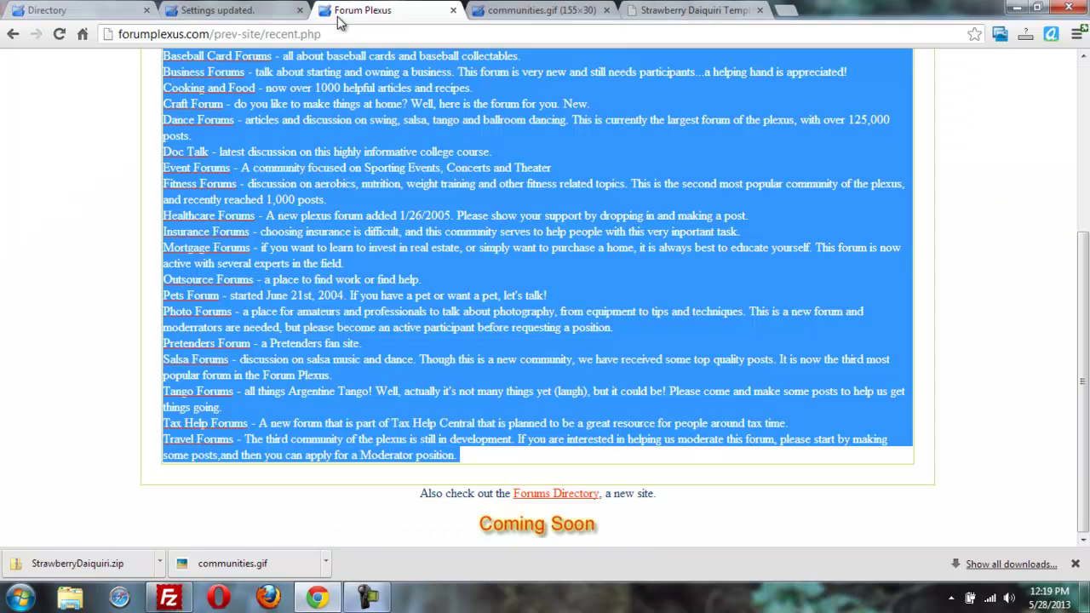
drag(1081, 323, 1086, 102)
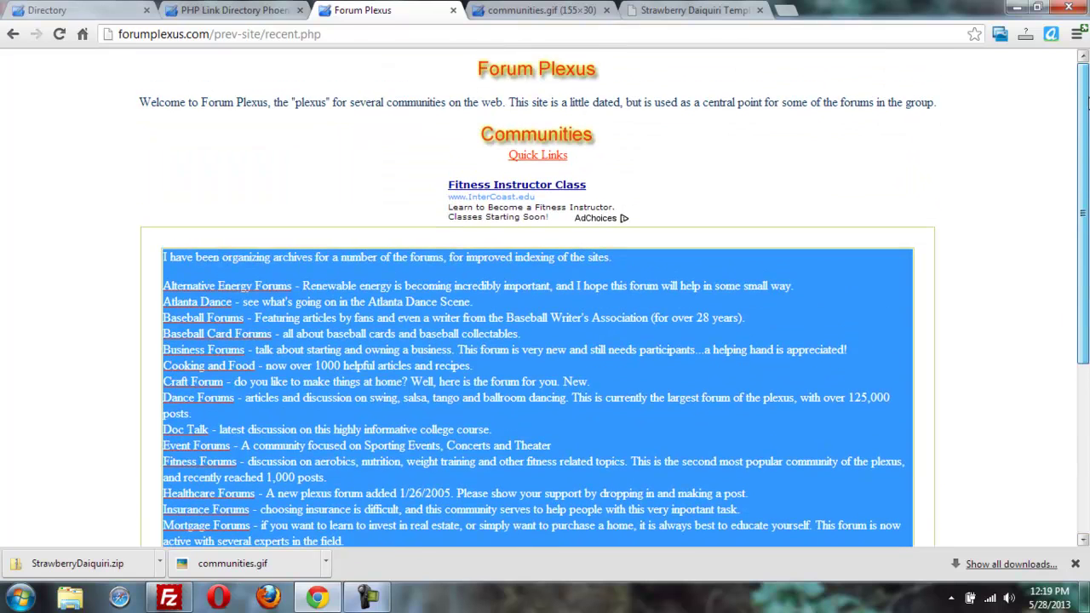
key(ctrl+u)
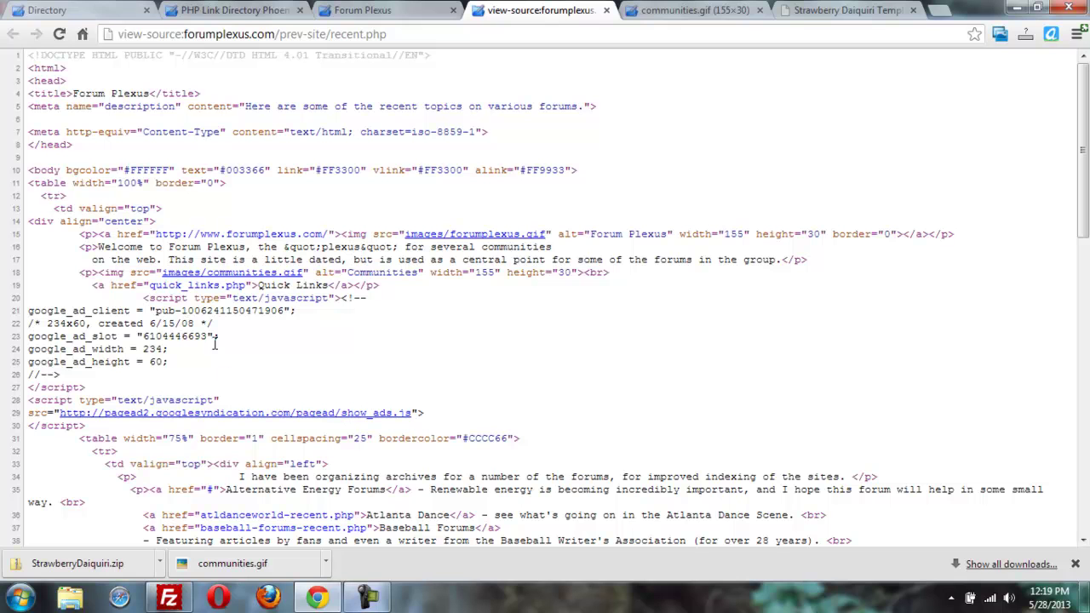
drag(285, 310, 188, 312)
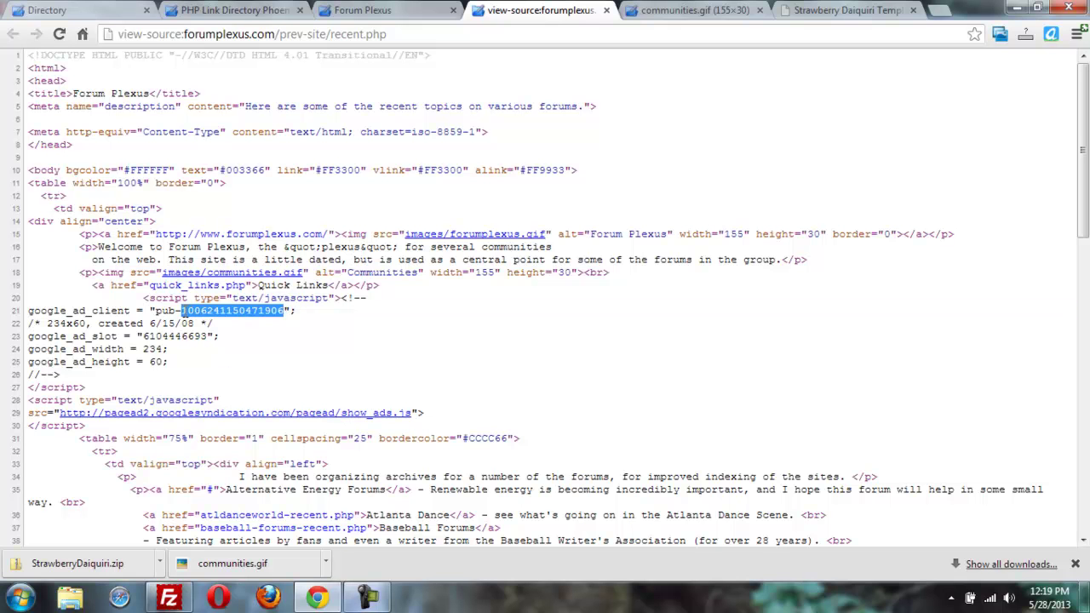
click(366, 10)
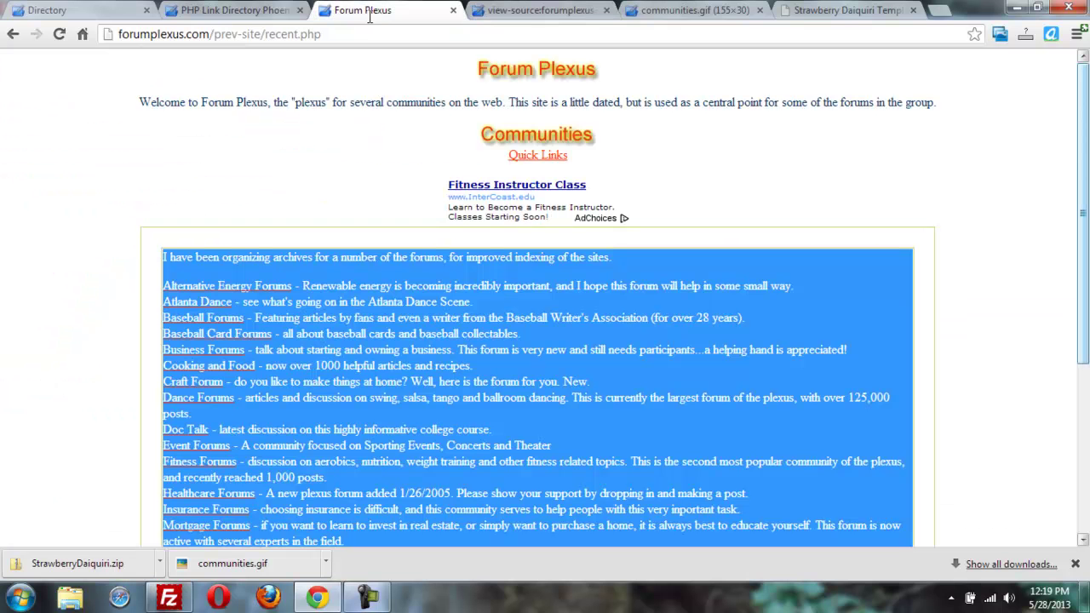
click(264, 12)
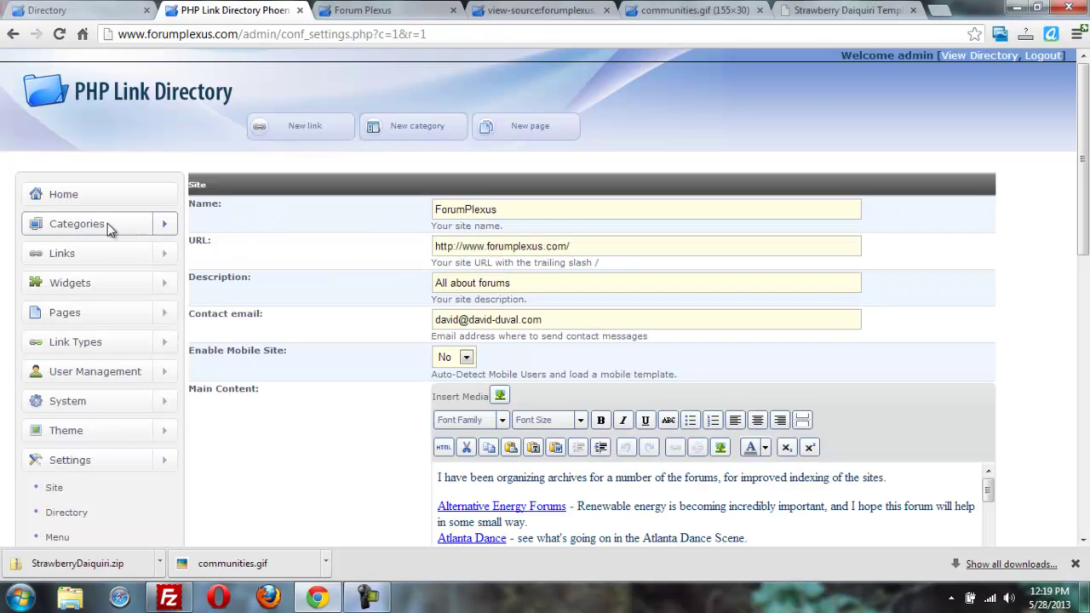
- Install the AdsenseCentral widget and place it on the HOMEPAGE zone
double_click(157, 286)
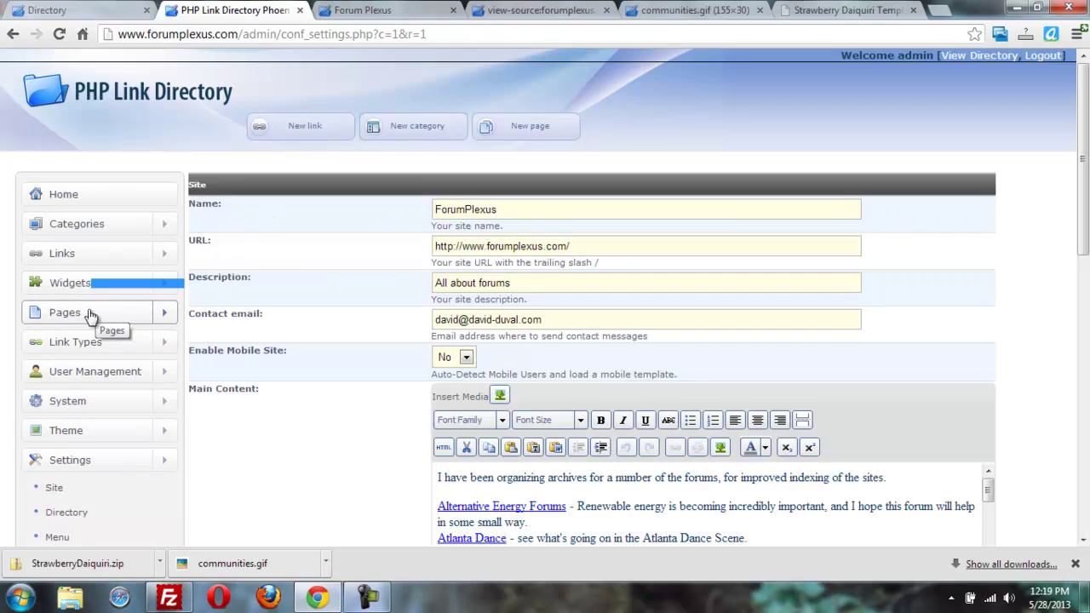
click(160, 294)
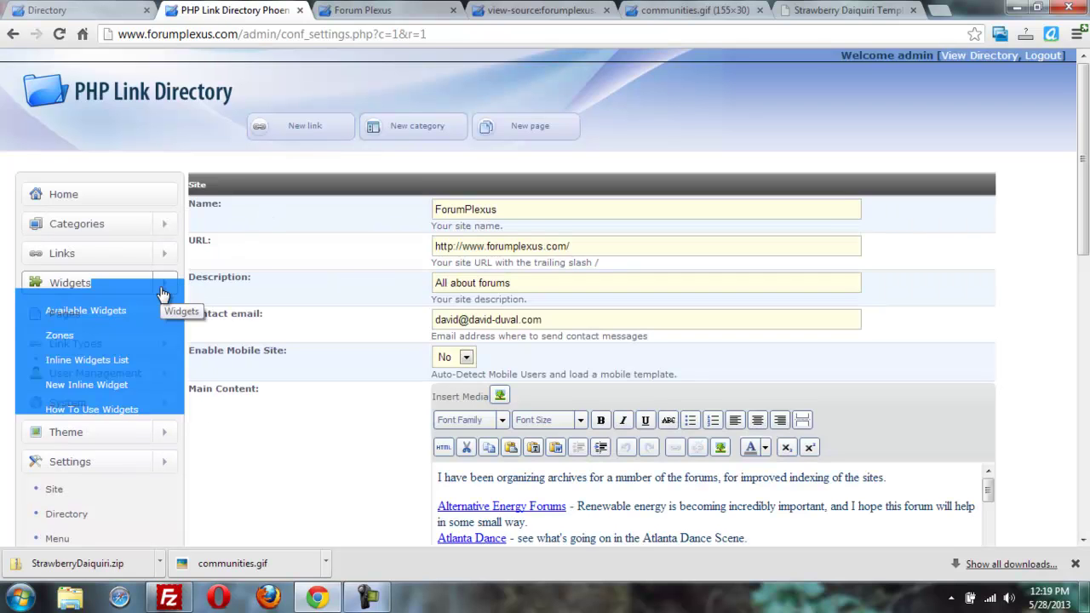
click(117, 311)
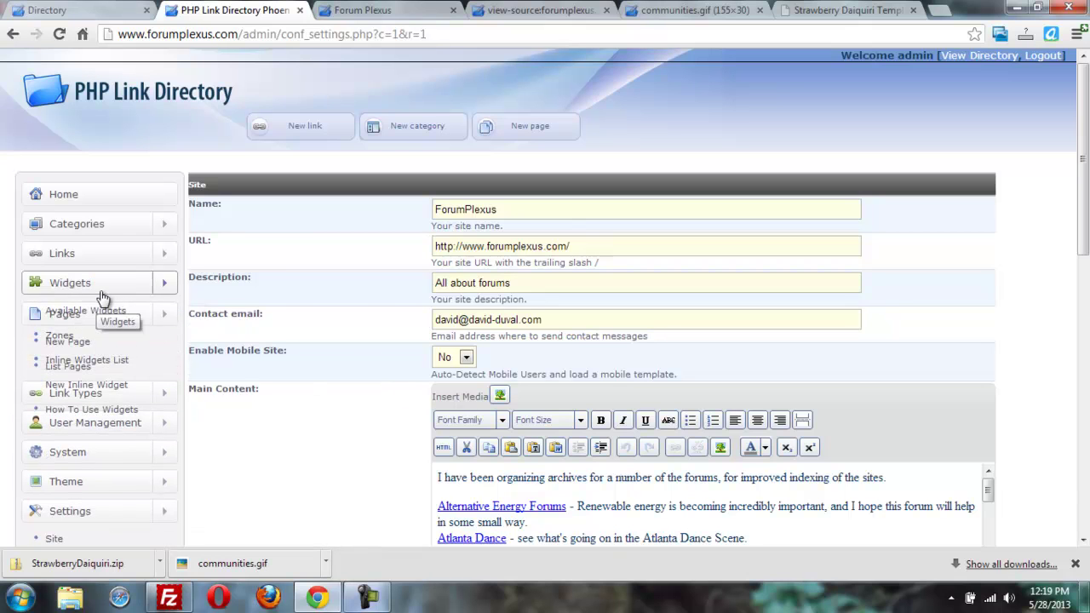
click(59, 34)
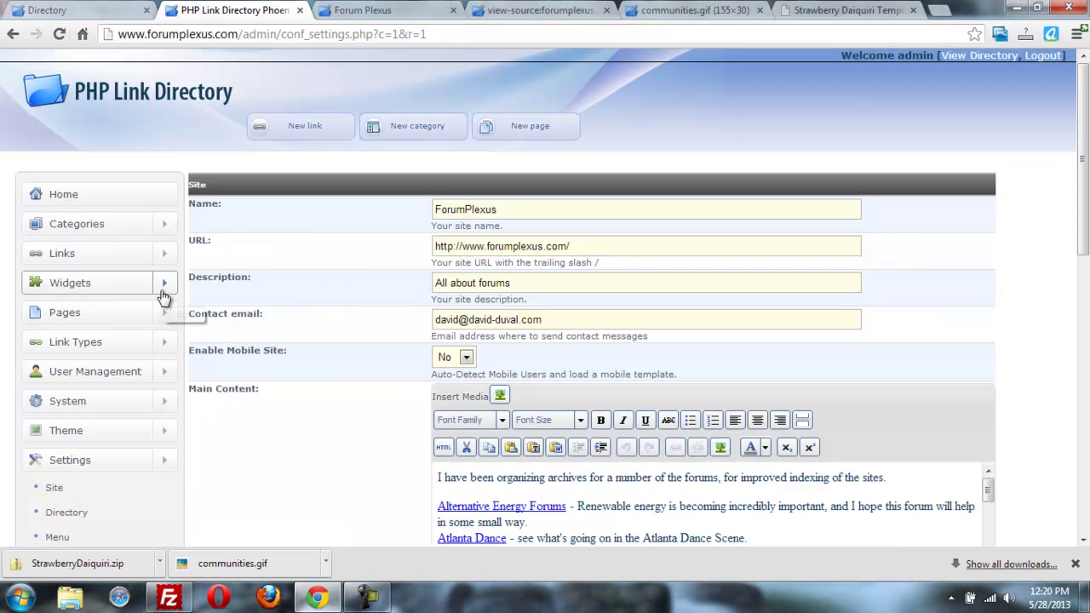
click(162, 288)
click(87, 316)
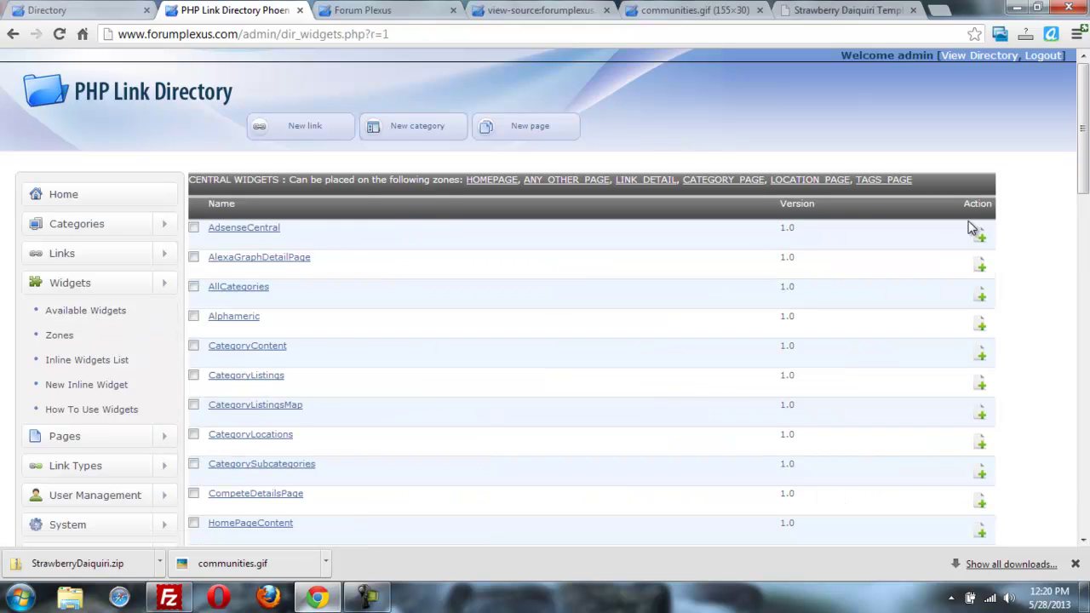
click(982, 240)
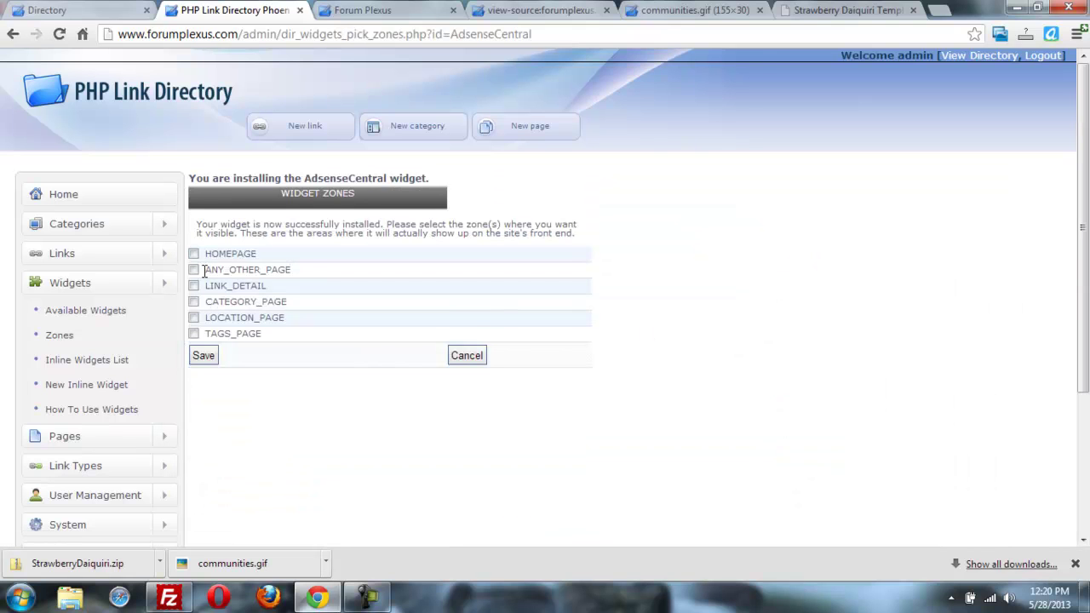
click(194, 253)
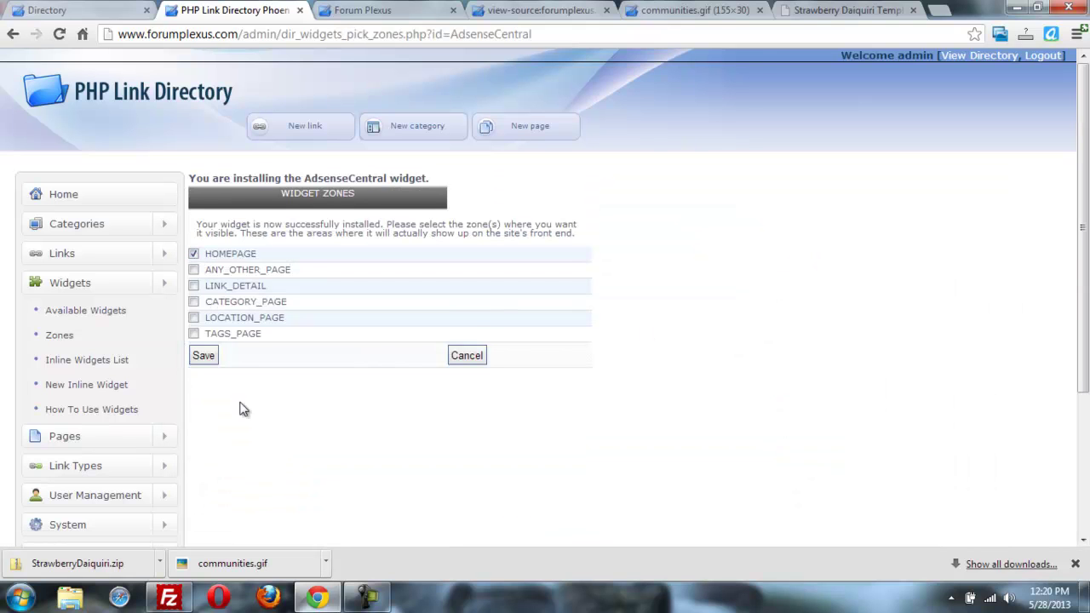
click(204, 356)
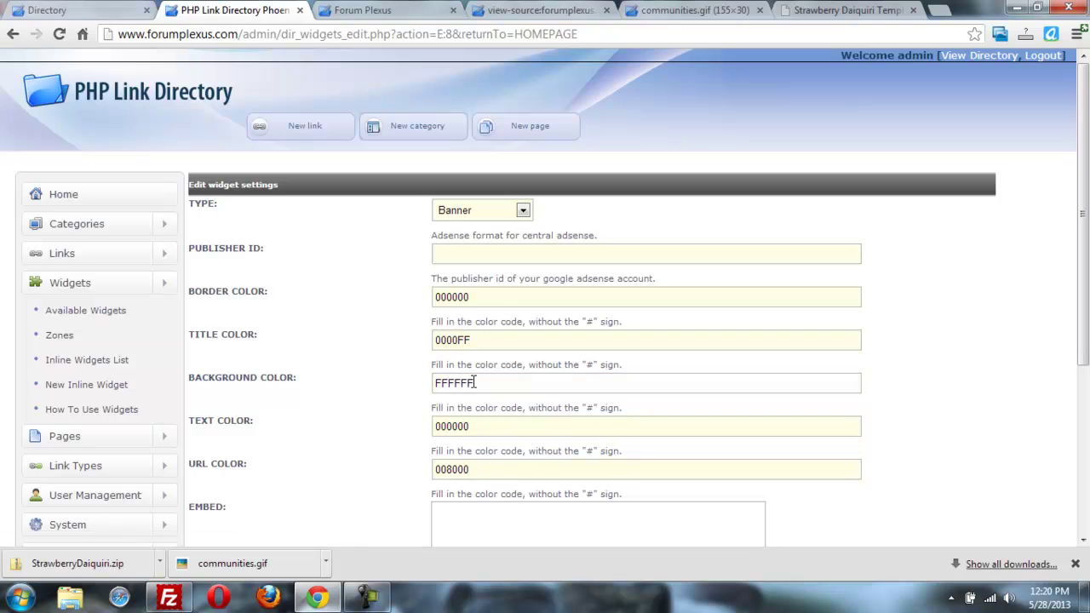
- Paste the AdSense publisher ID, set border colour FFFFFF and title colour 000000, and save
click(451, 261)
key(ctrl+v)
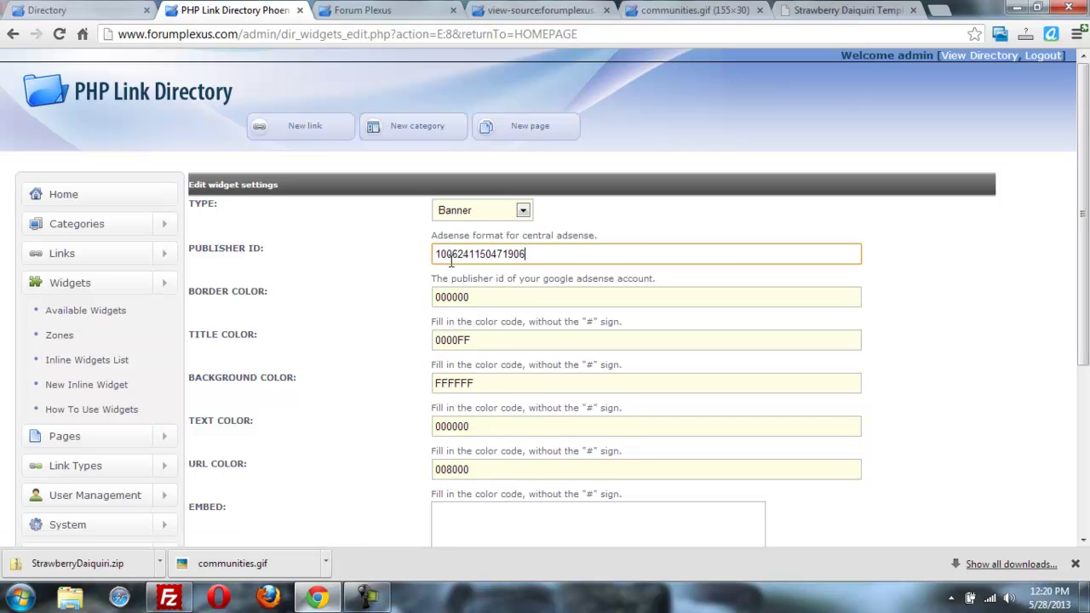
key(Tab)
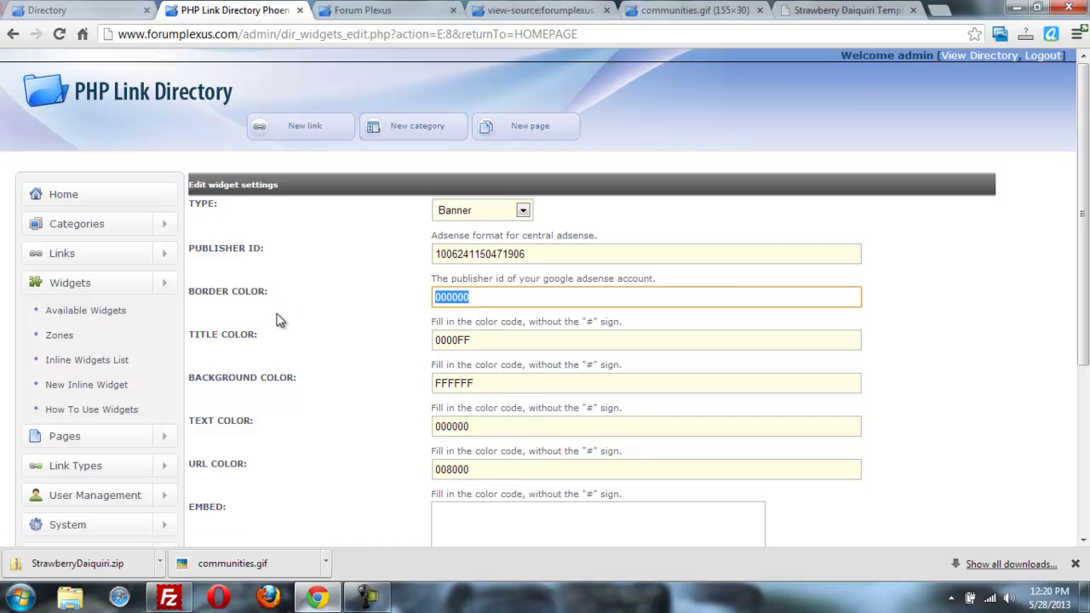
text(FFFFFF)
key(Tab)
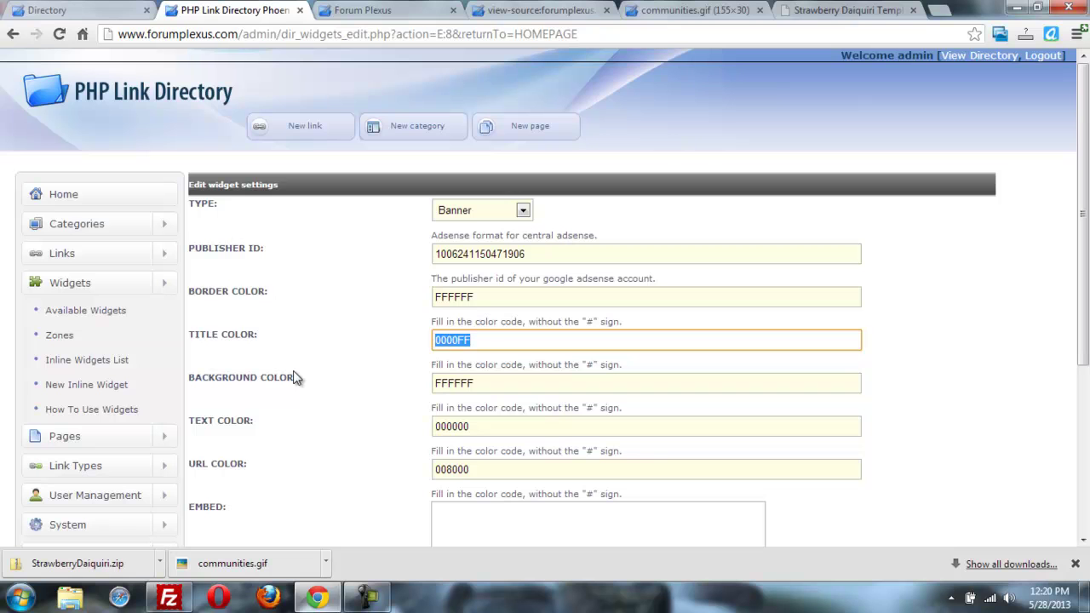
text(00)
scroll(1083, 212, down, 3)
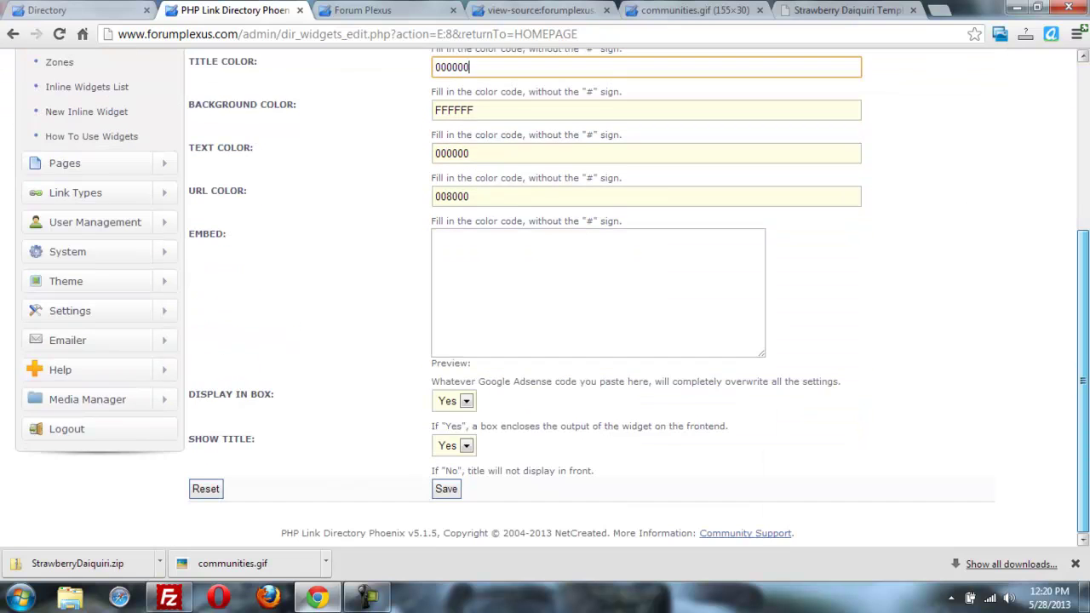
click(445, 490)
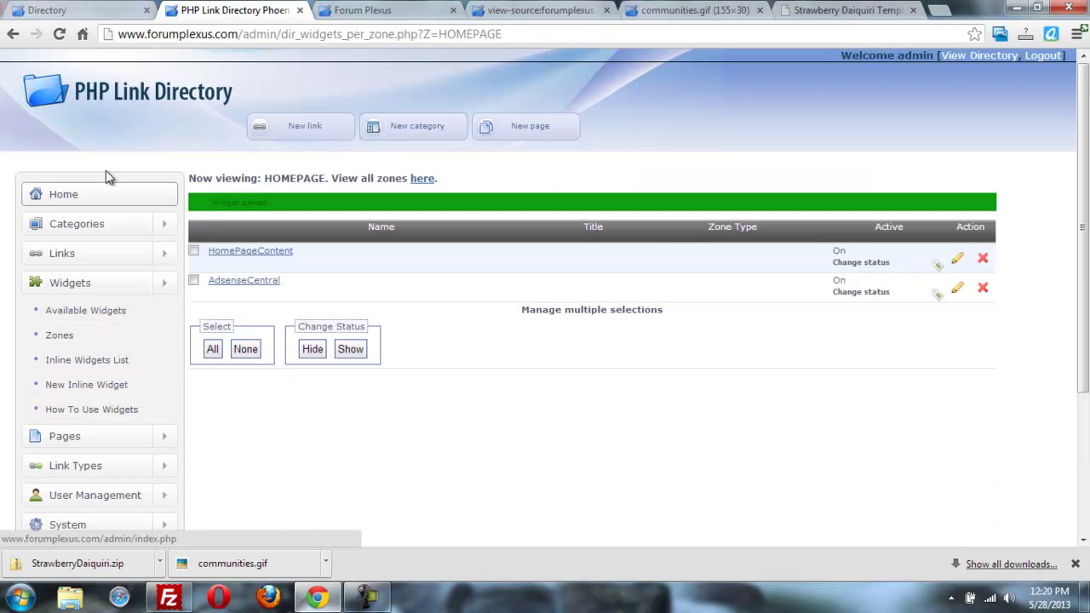
- Reload the directory homepage to check for the ad, comparing with the old site
click(46, 9)
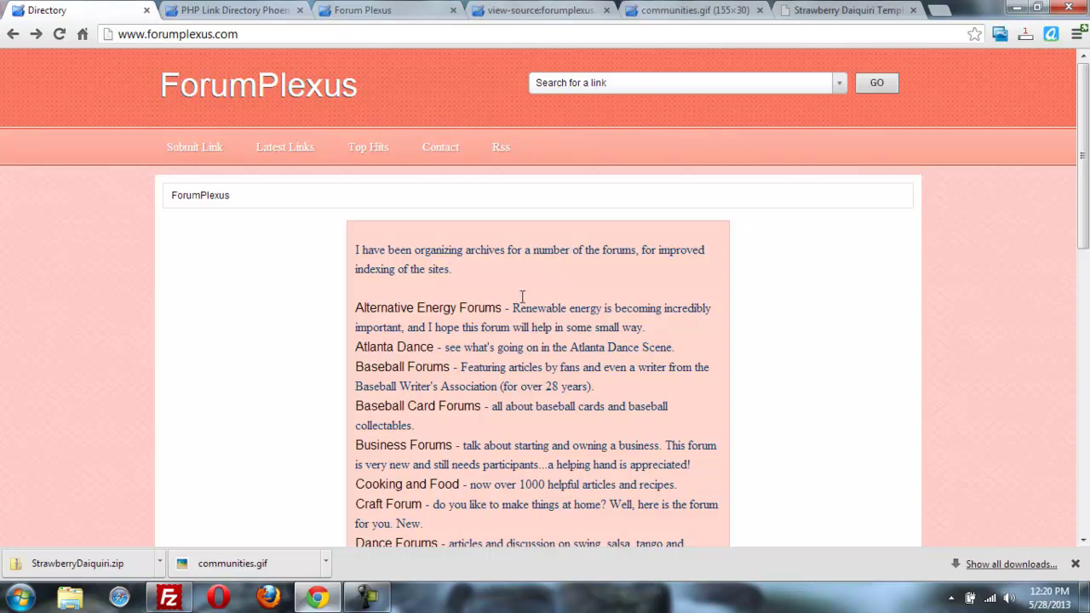
click(59, 34)
drag(1083, 149, 1025, 126)
click(536, 11)
click(358, 15)
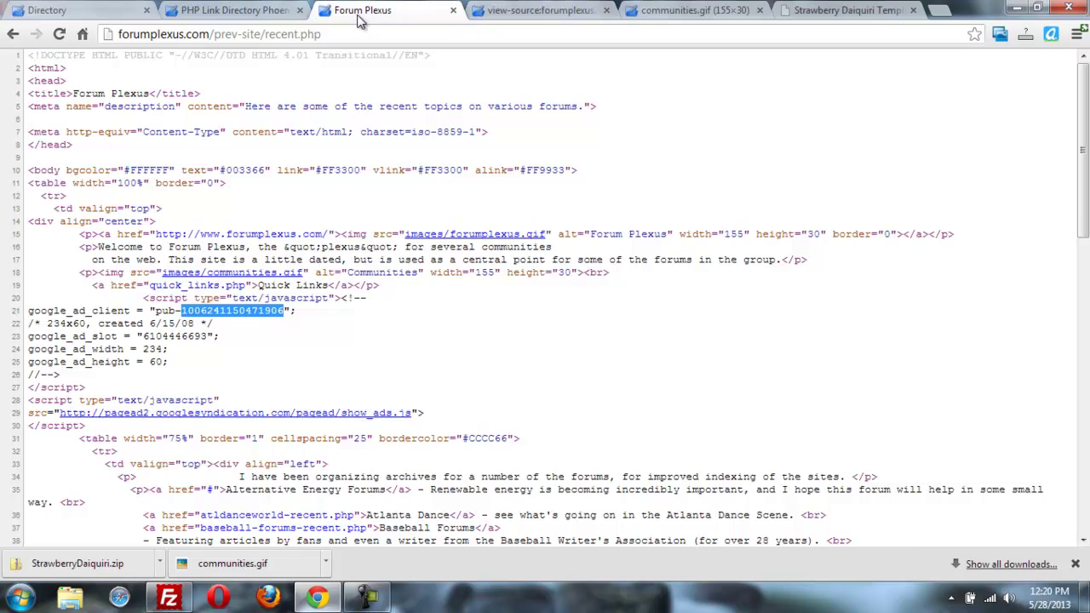
click(238, 12)
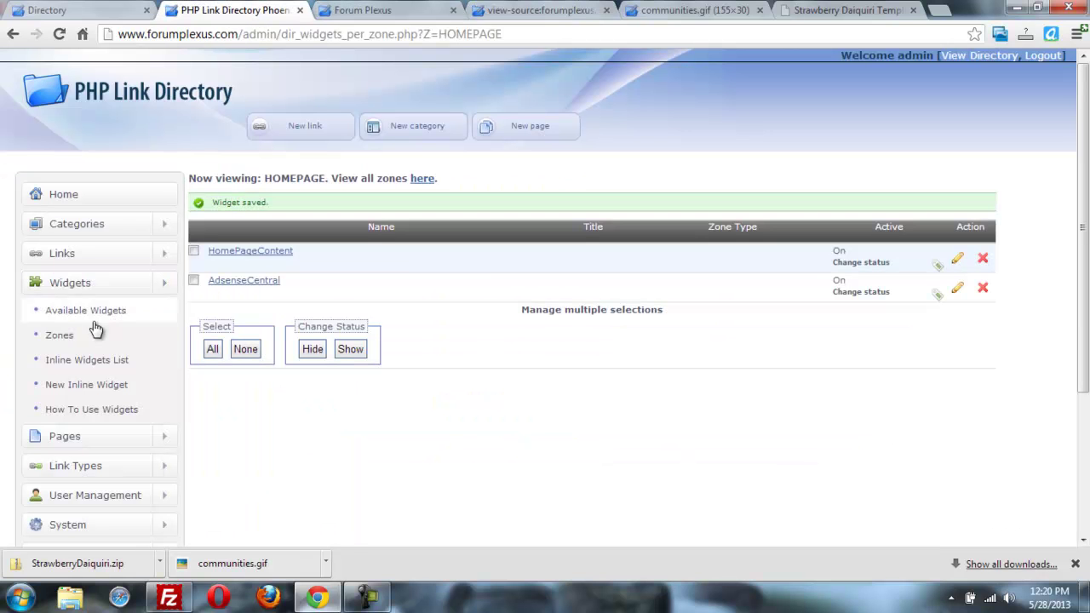
- Move AdsenseCentral above HomePageContent in the Homepage zone, then reload the homepage to see the ad
click(66, 336)
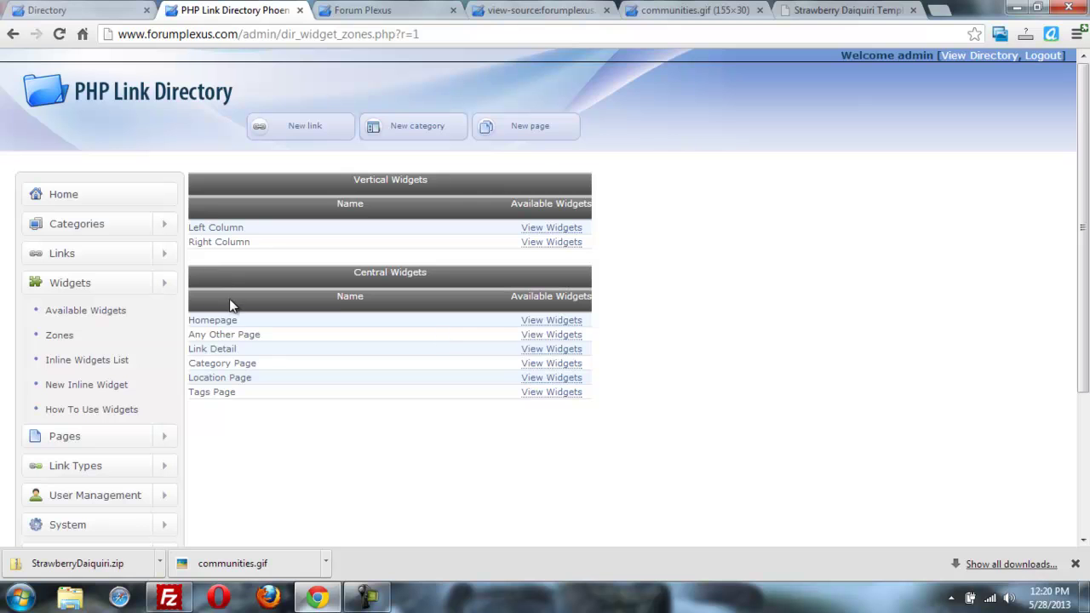
click(533, 321)
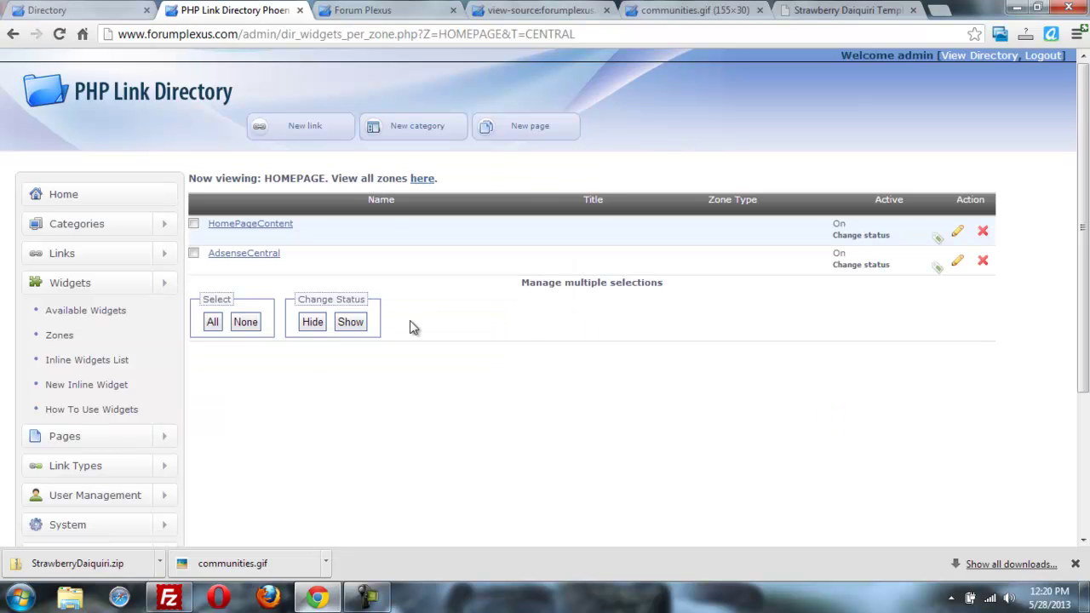
drag(309, 260, 310, 236)
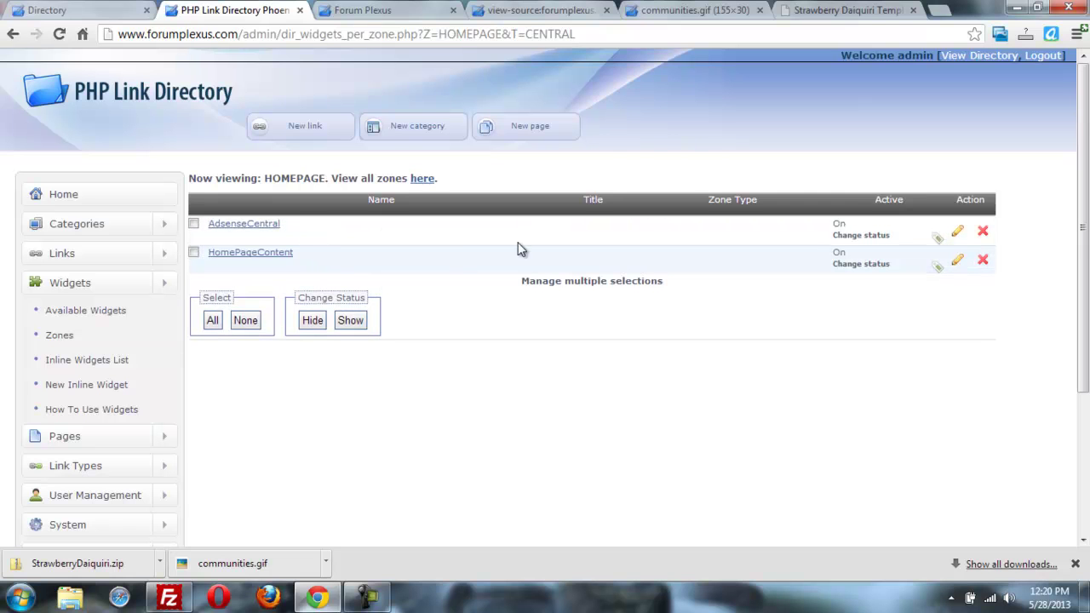
click(407, 10)
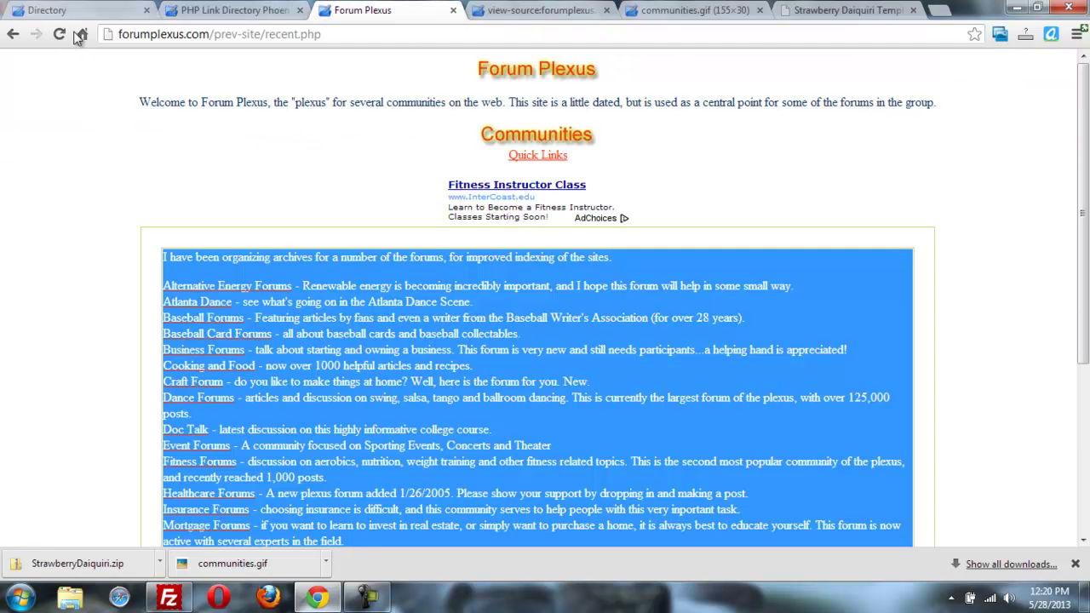
click(238, 11)
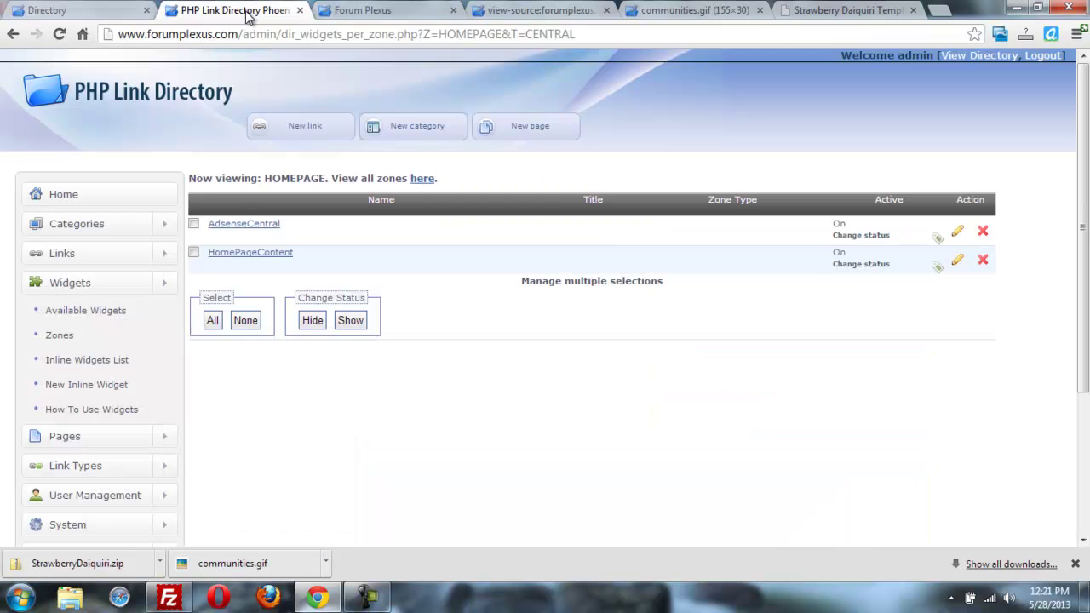
click(38, 15)
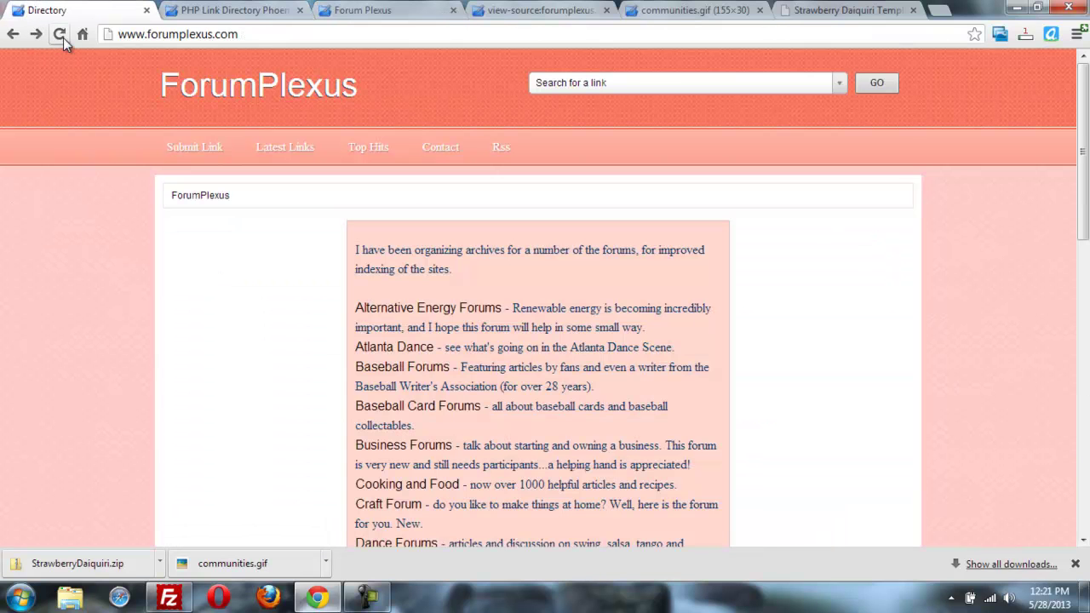
click(63, 37)
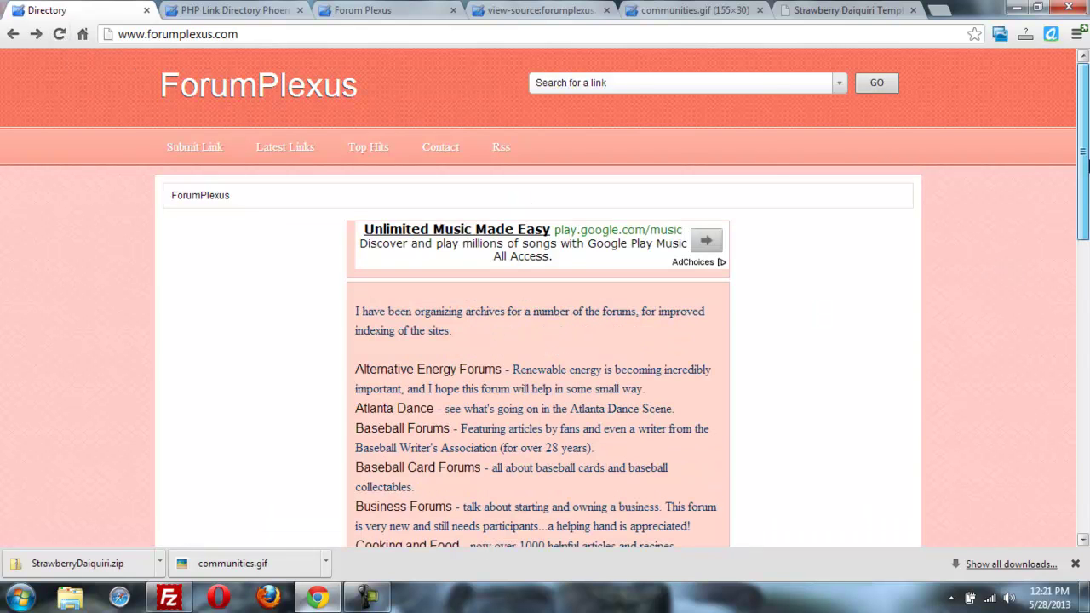
- Open the old site's Quick Links page and select its whole block of forum links
drag(1084, 170, 1084, 75)
click(1077, 33)
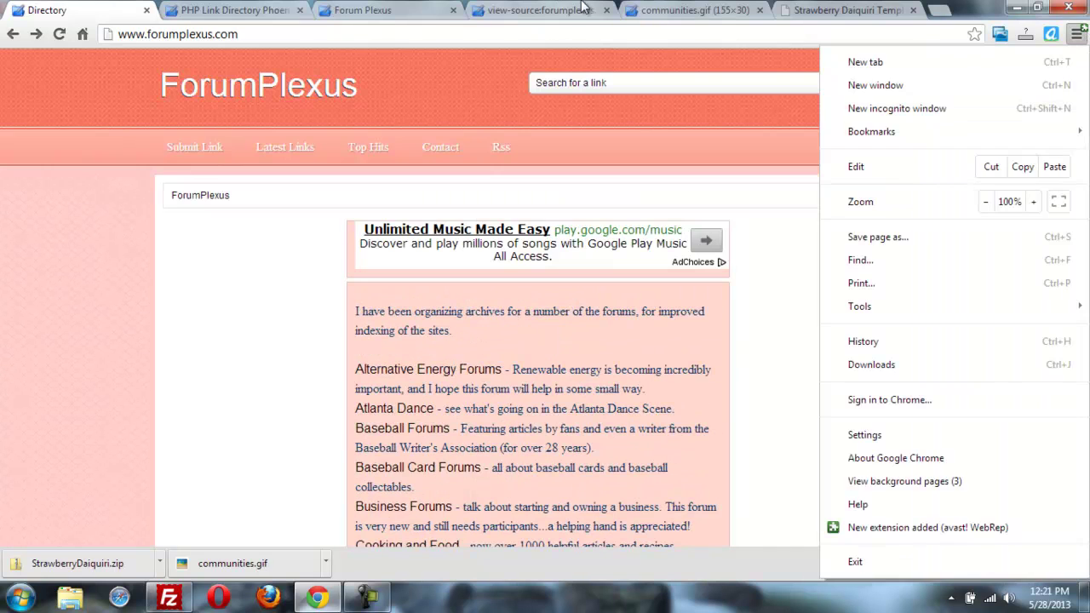
click(690, 10)
click(819, 12)
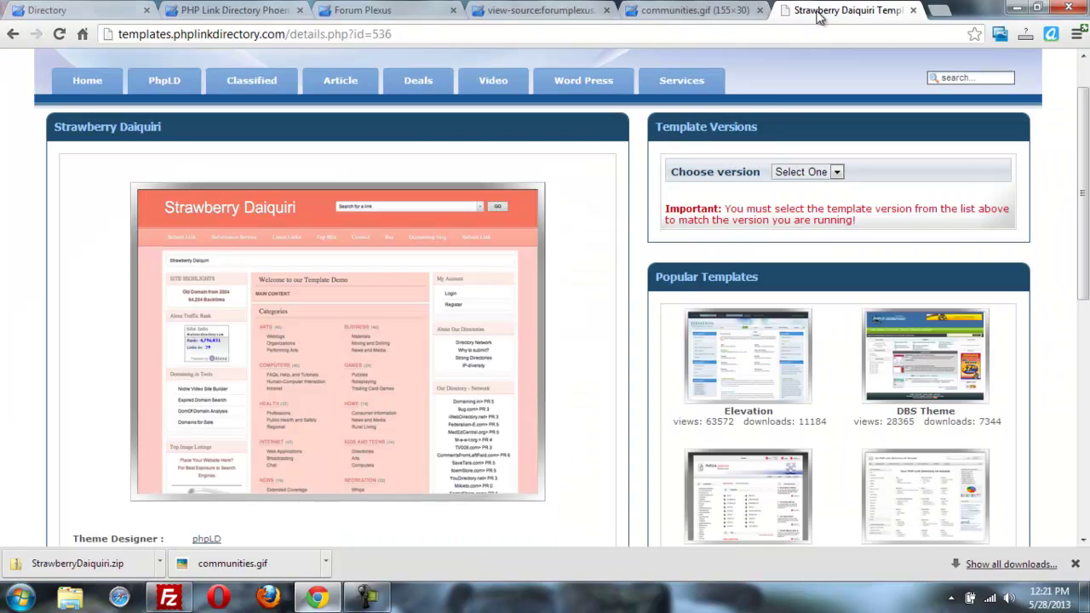
click(379, 13)
click(782, 162)
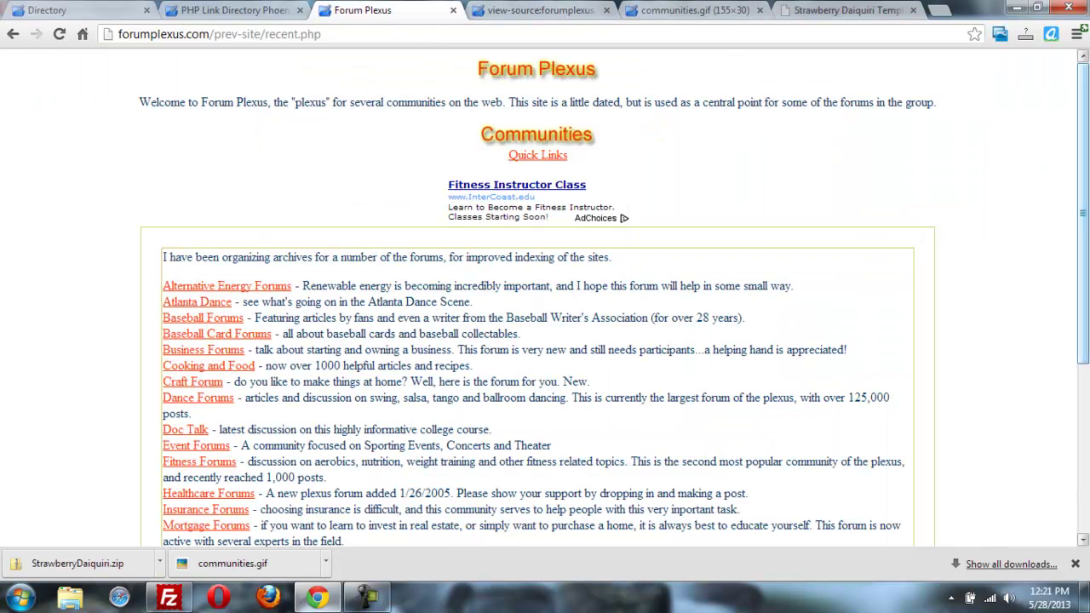
click(537, 156)
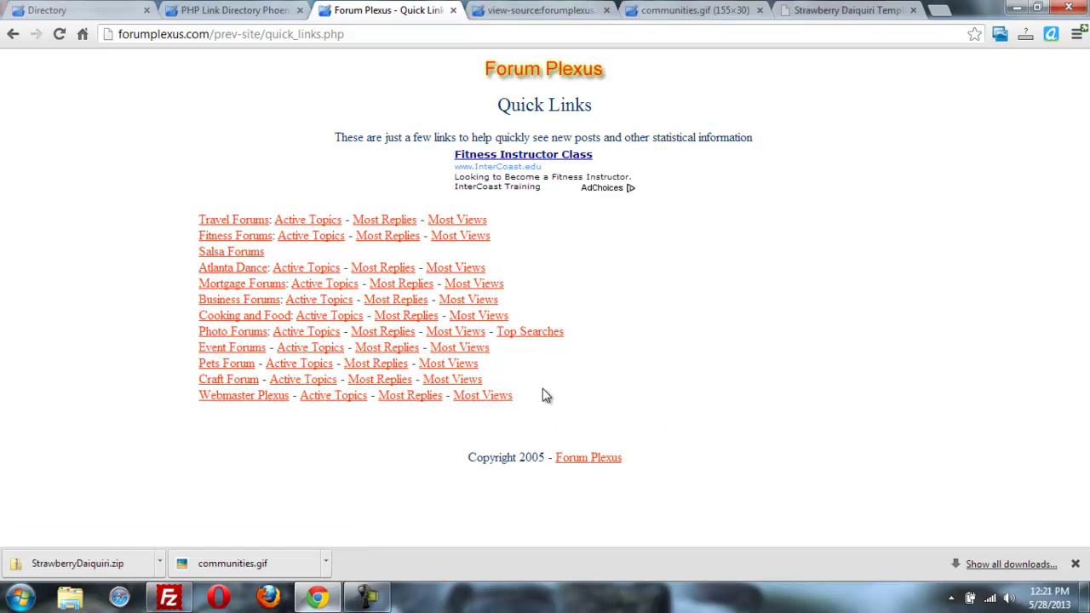
drag(539, 396, 147, 292)
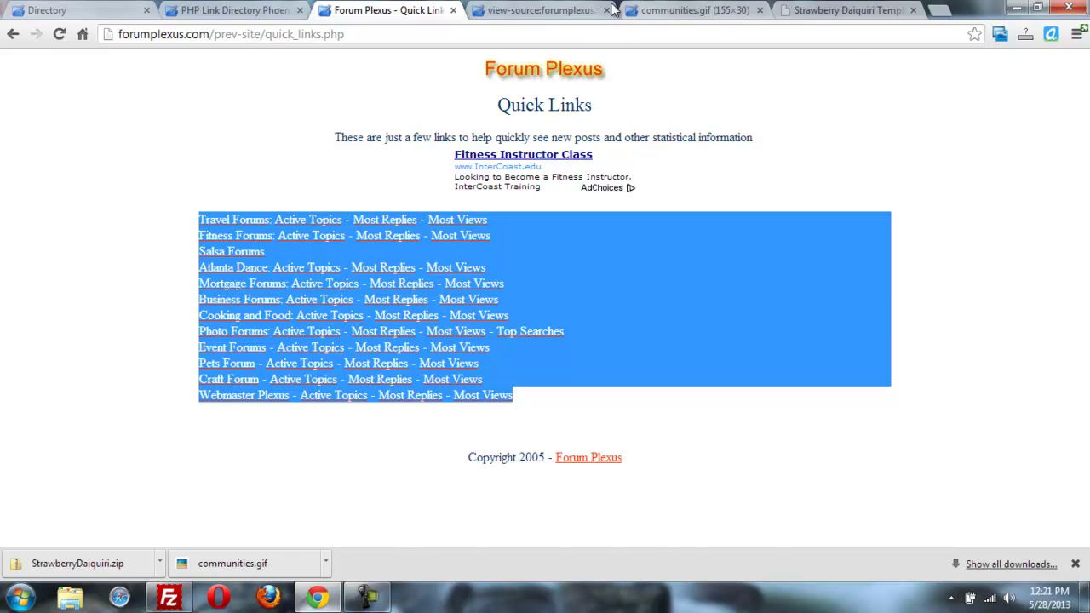
click(544, 14)
- Start a new directory page and paste the Quick Links forum list into its editor
click(256, 8)
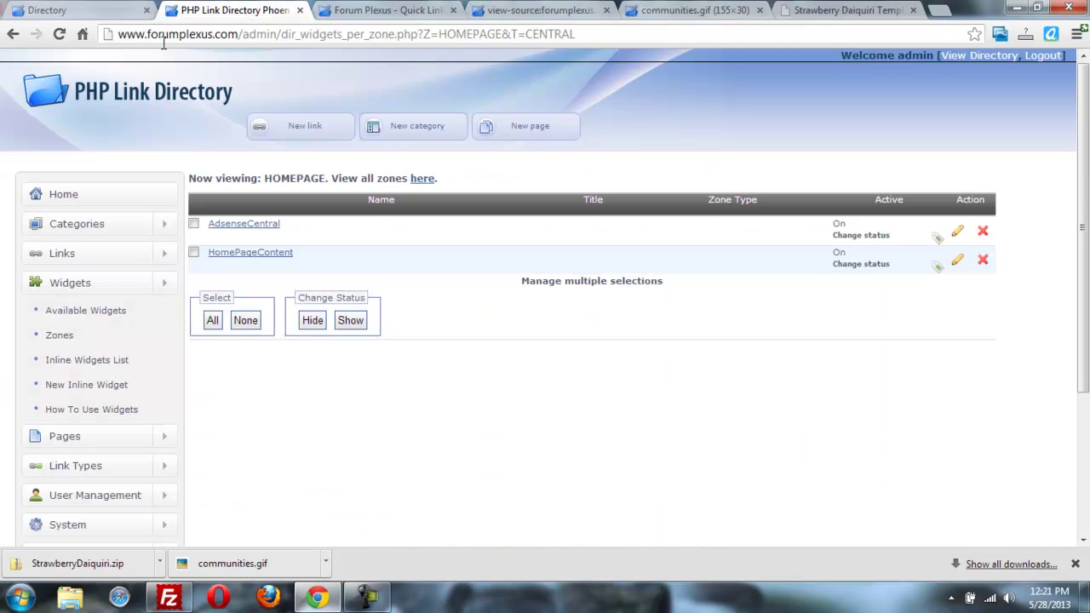
click(516, 132)
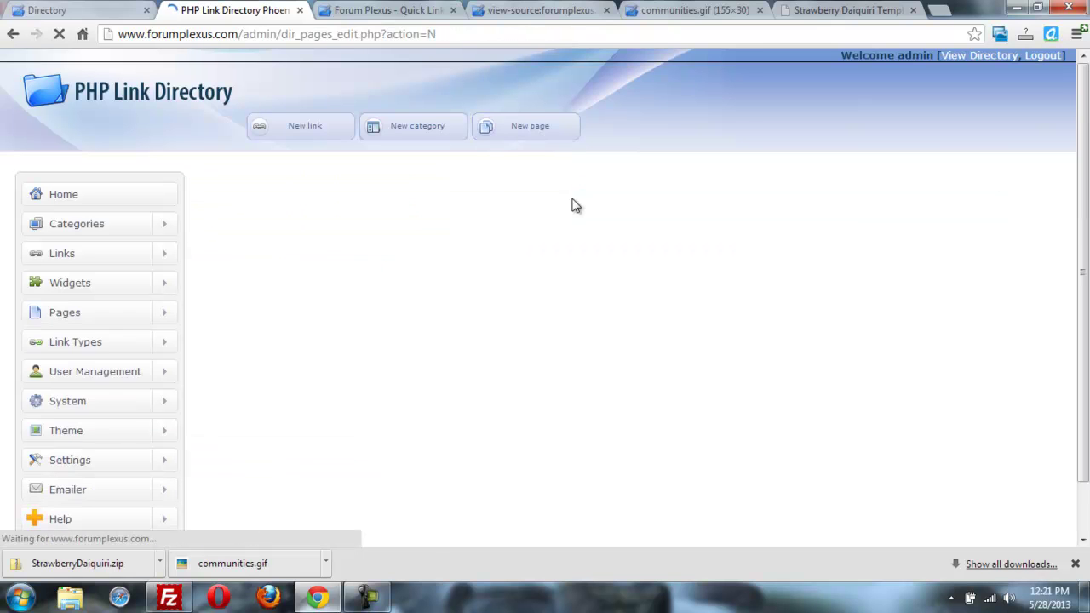
click(495, 341)
key(ctrl+v)
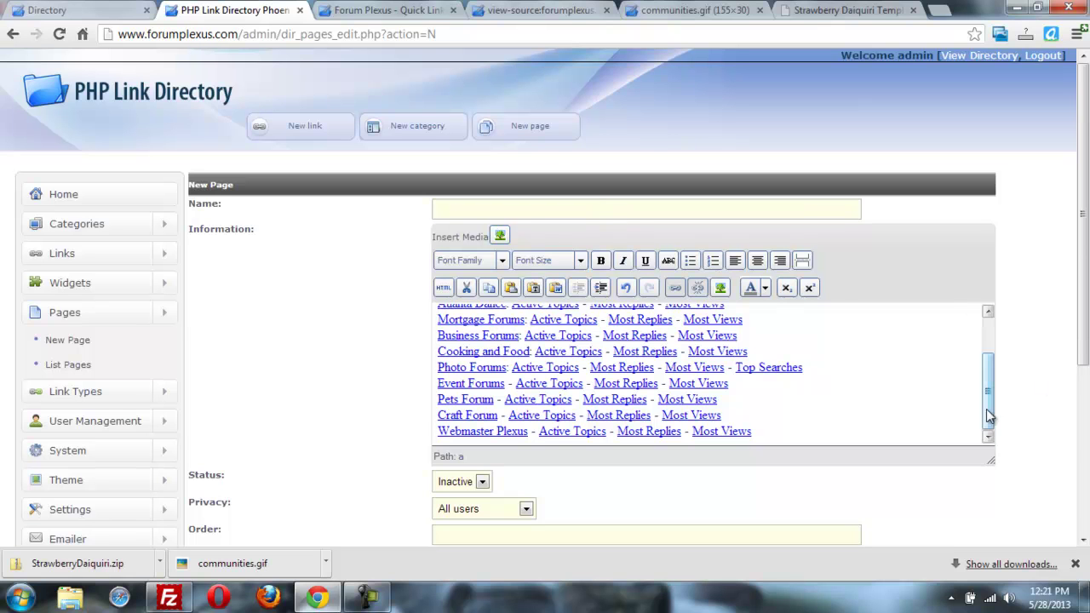
drag(987, 415, 987, 302)
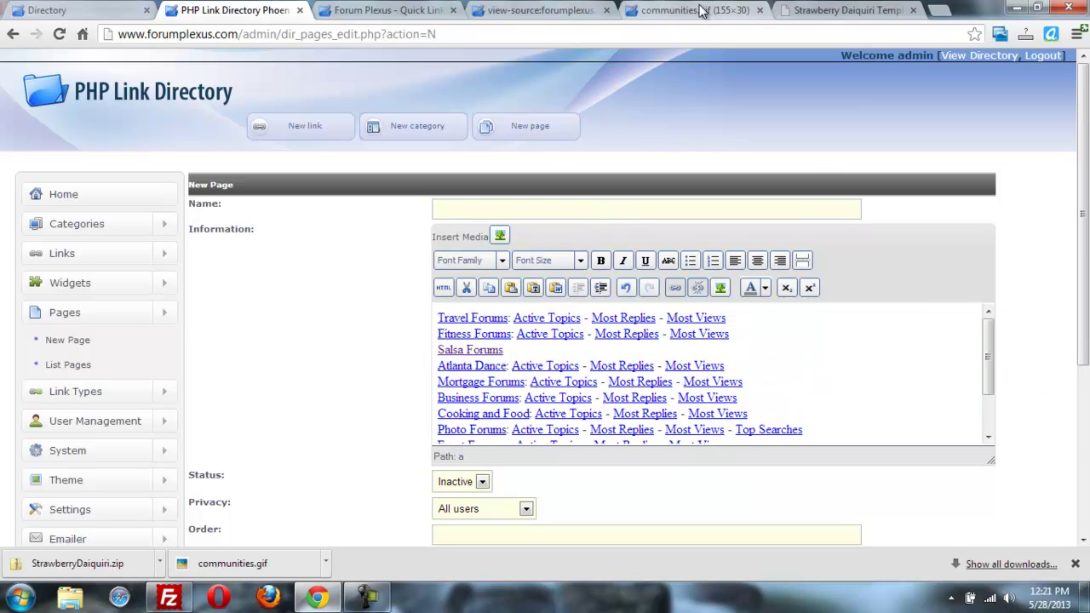
click(406, 18)
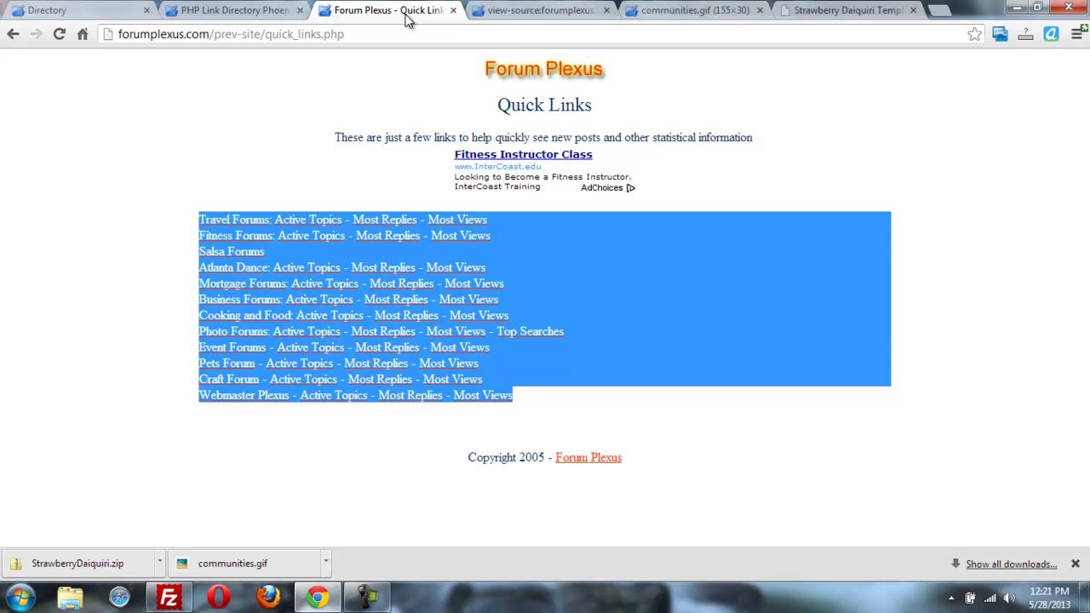
click(266, 14)
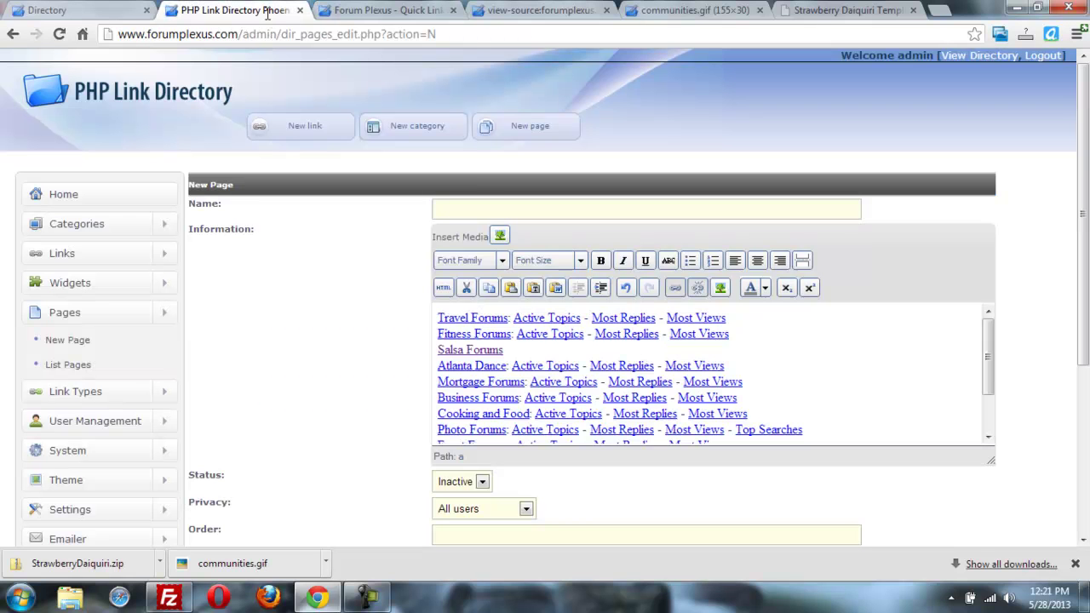
- Name the page 'Quick Links', set its status to Active, and save it
click(482, 213)
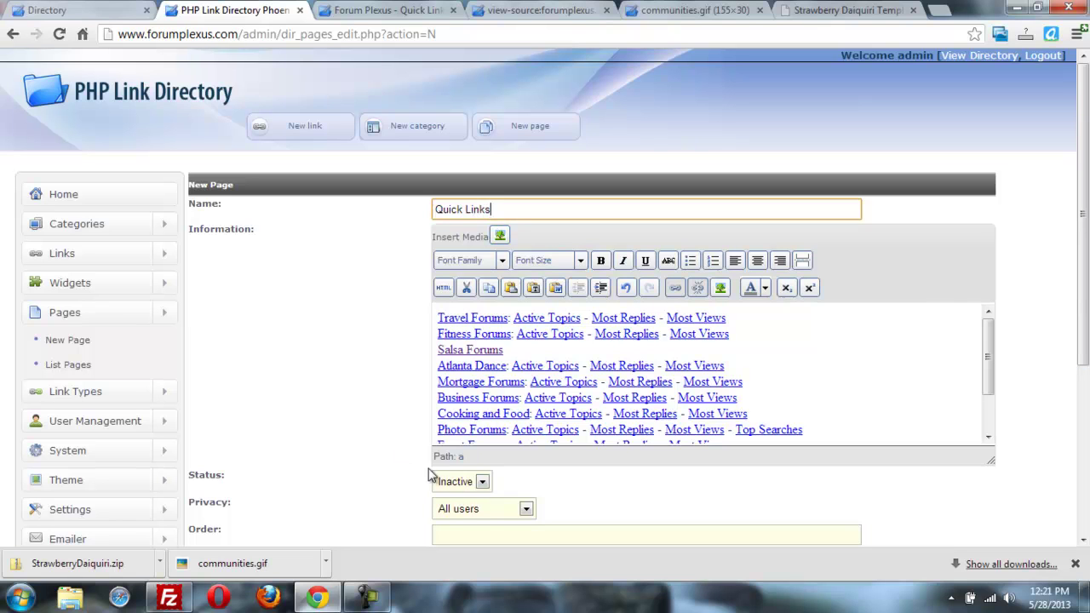
click(451, 481)
click(453, 514)
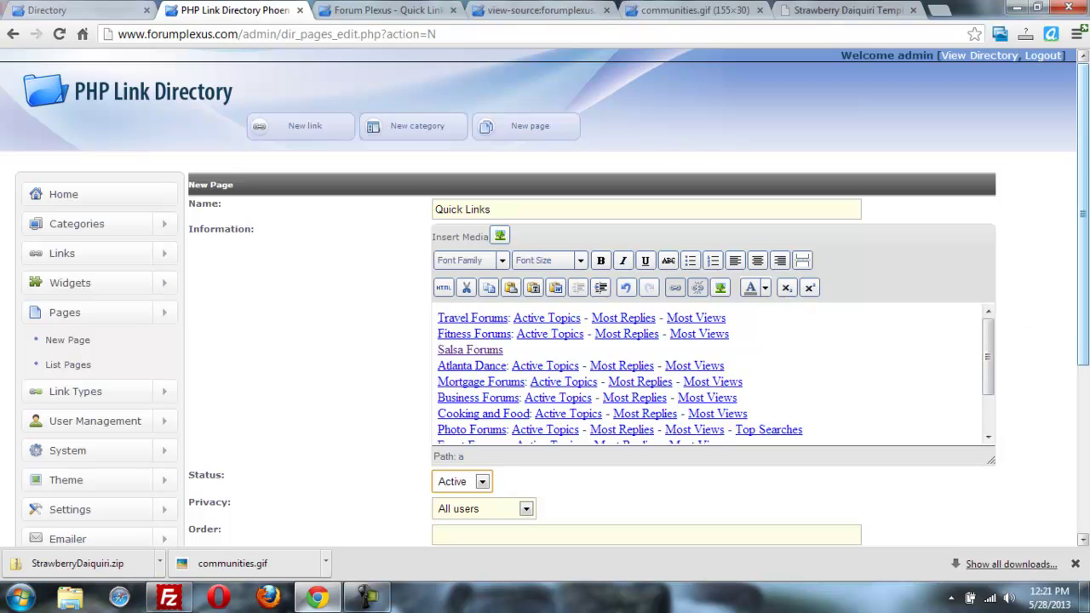
scroll(1087, 179, down, 3)
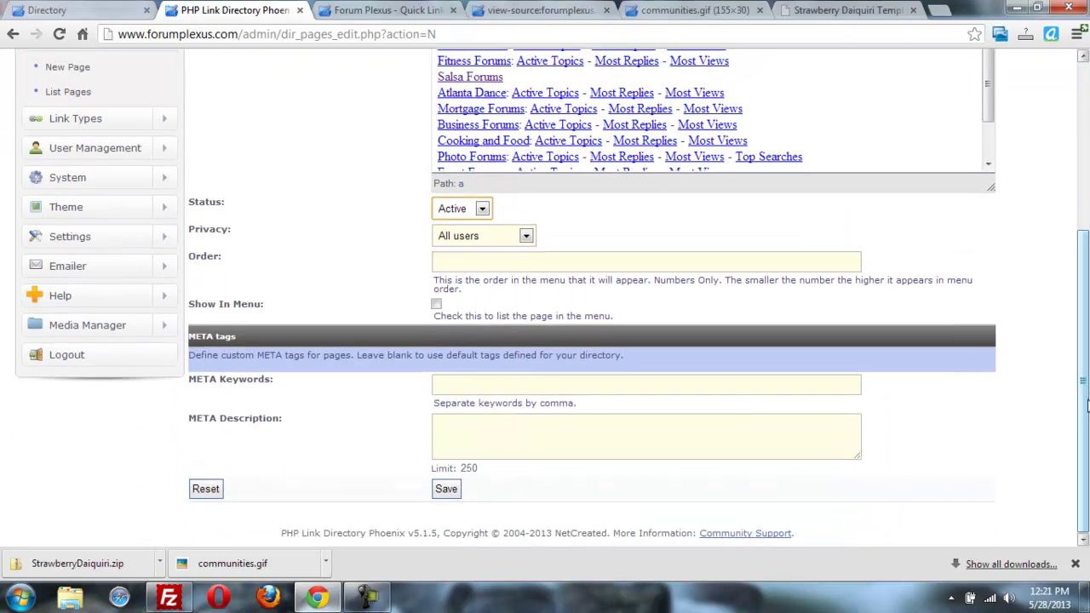
click(449, 489)
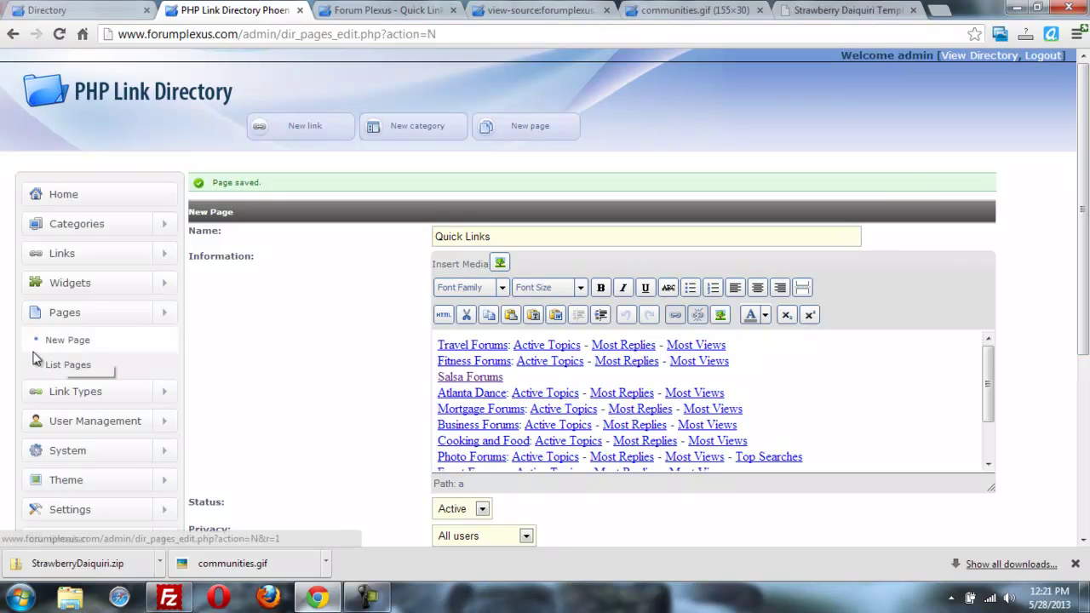
- From the pages list, open the live Quick Links page at /page/quick-links-1 and copy its address
click(78, 366)
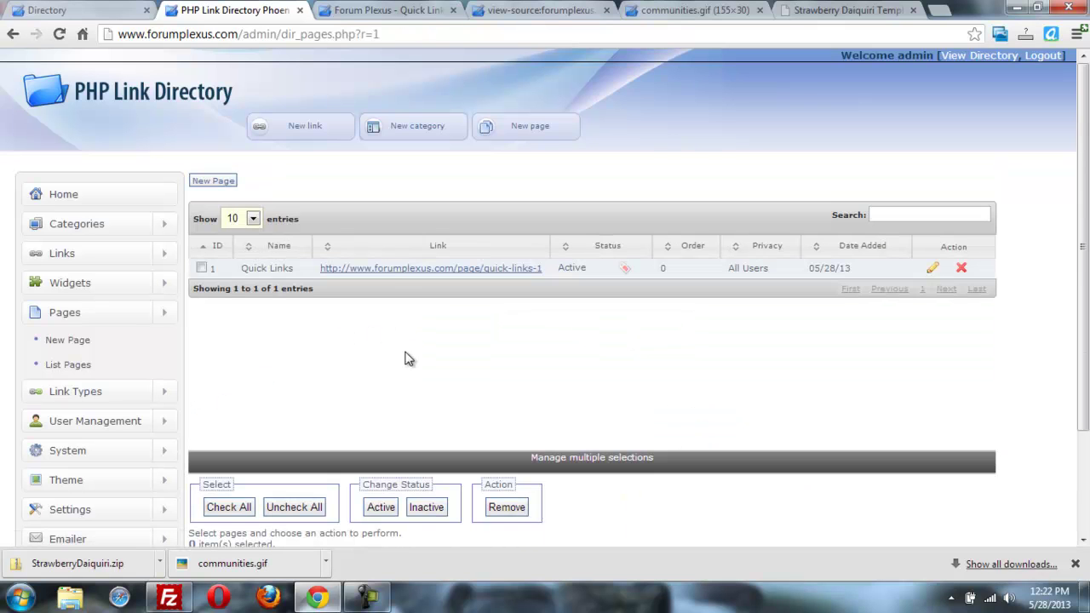
click(396, 268)
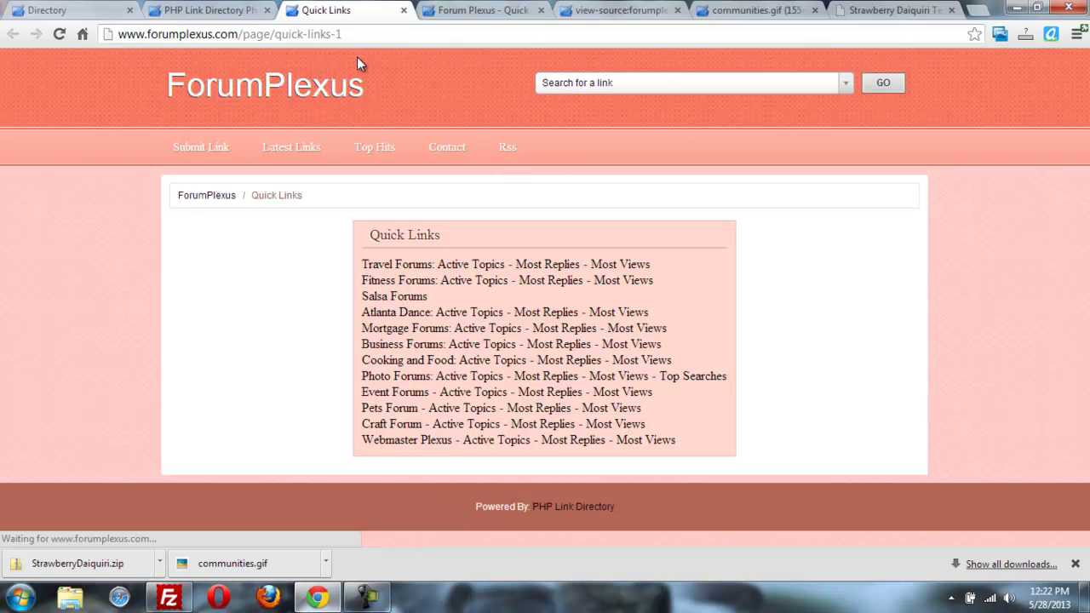
click(350, 35)
key(ctrl+c)
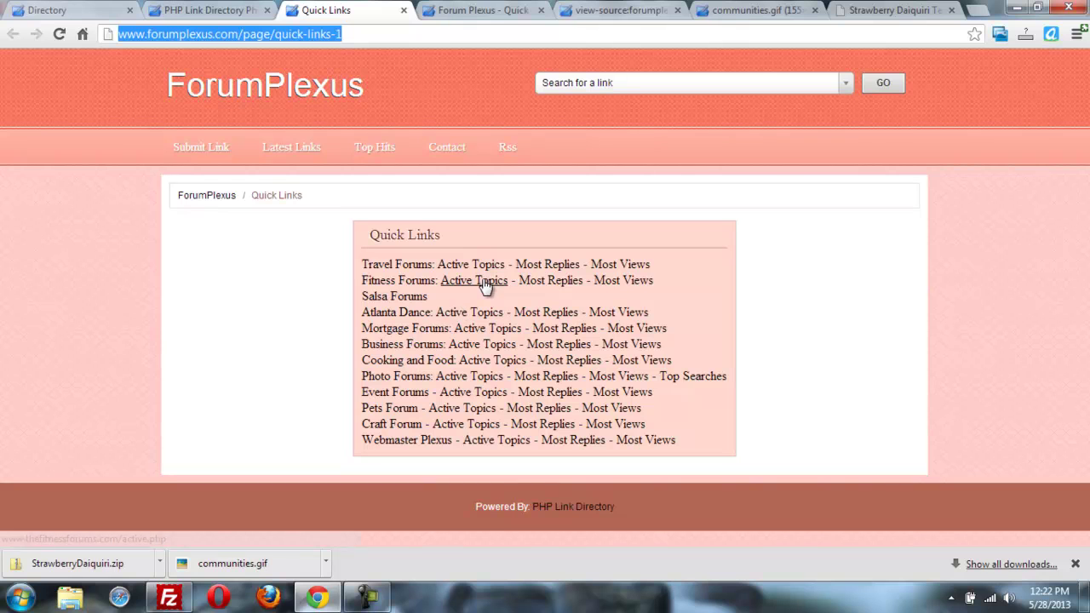
click(462, 17)
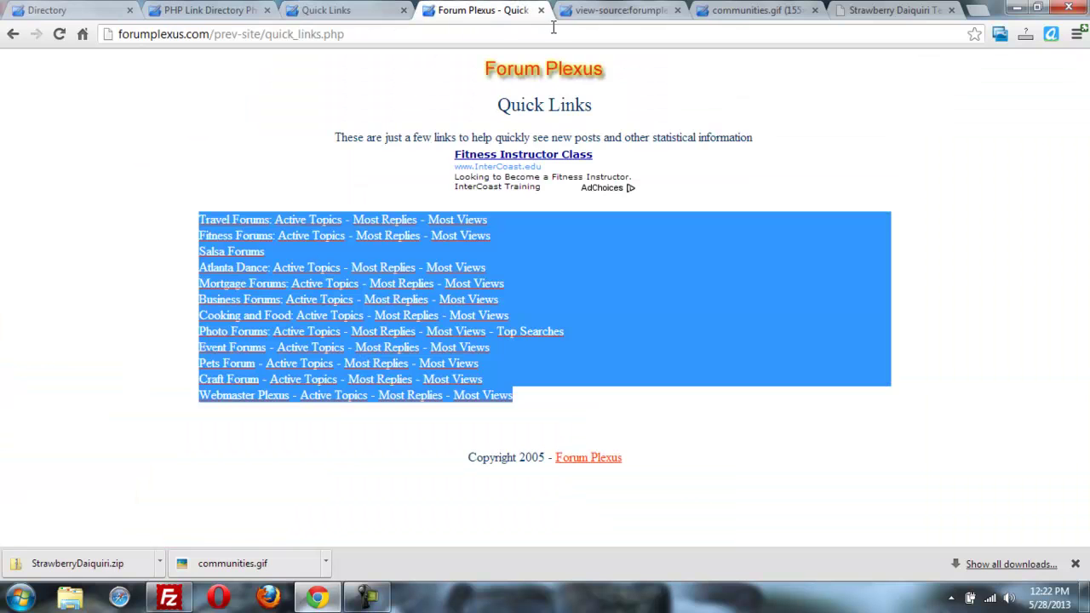
click(602, 11)
click(209, 11)
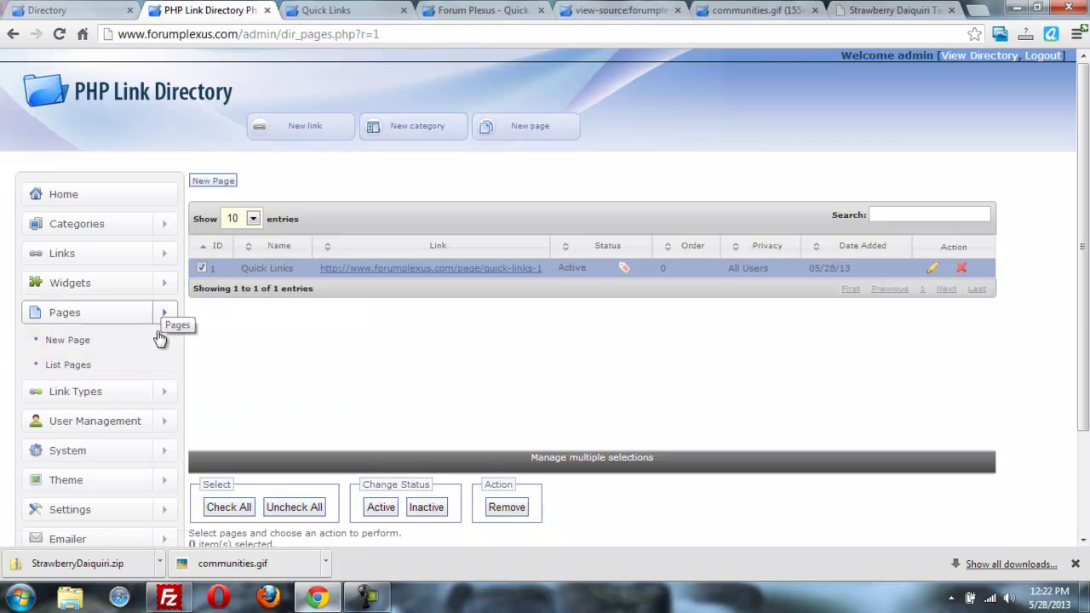
- Open the site Menu settings from the admin Settings section
click(170, 481)
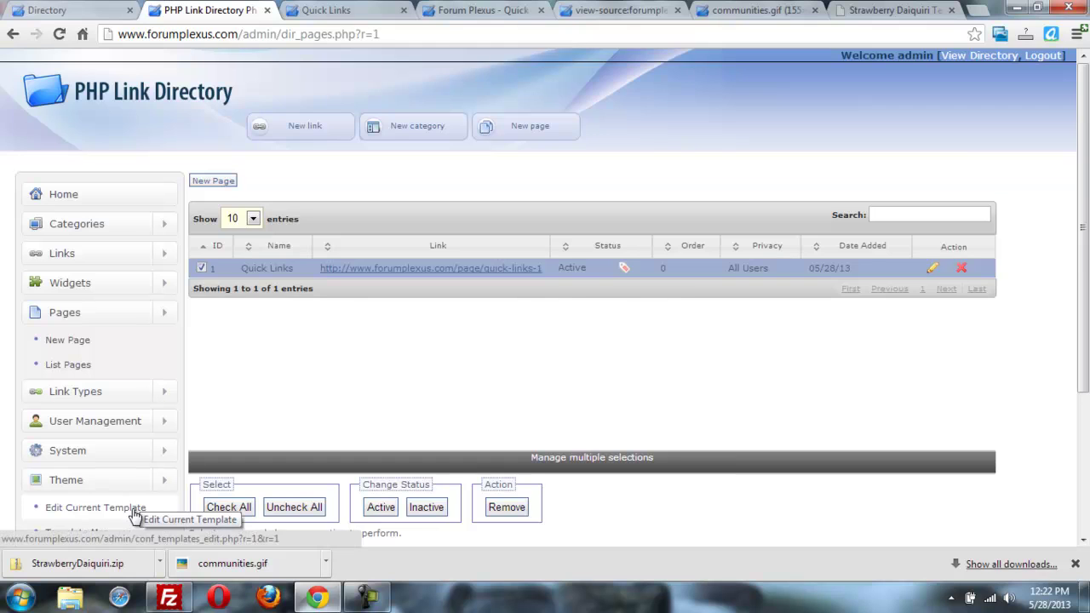
scroll(135, 515, down, 1)
scroll(135, 515, down, 3)
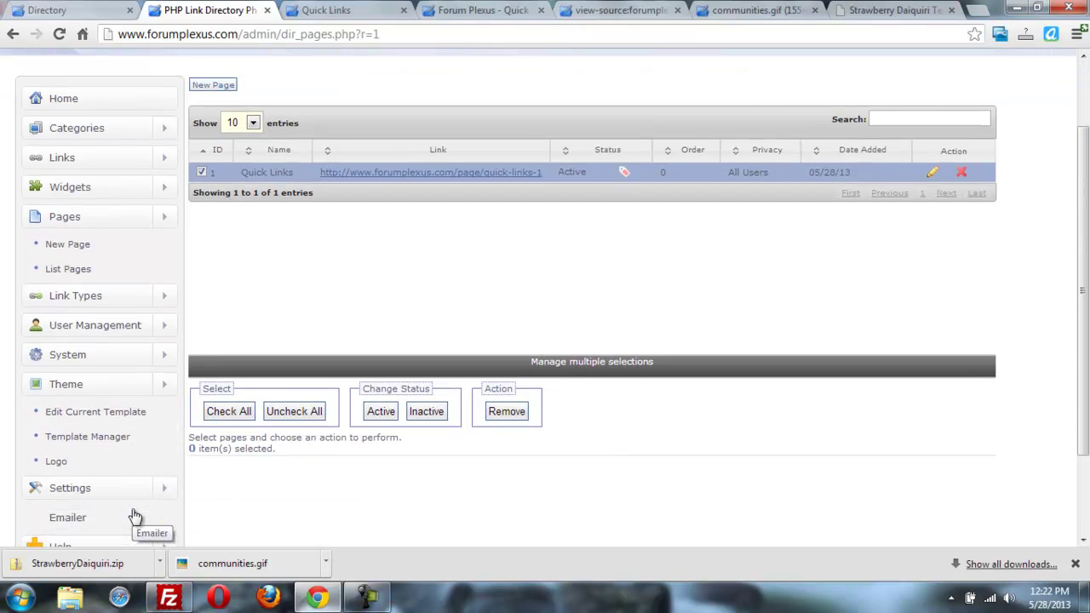
click(166, 455)
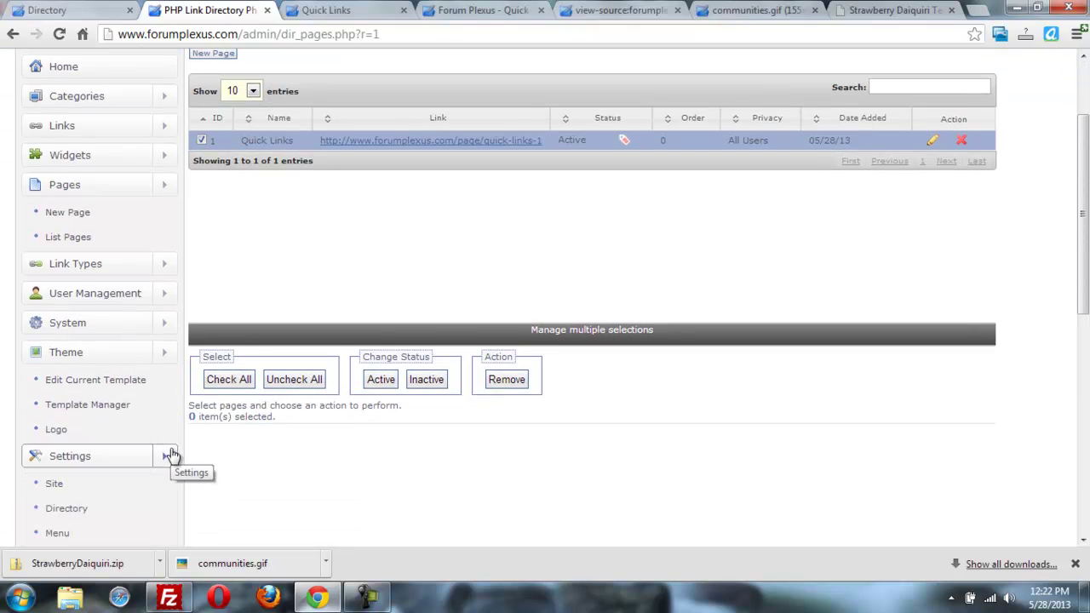
scroll(171, 455, down, 1)
click(58, 502)
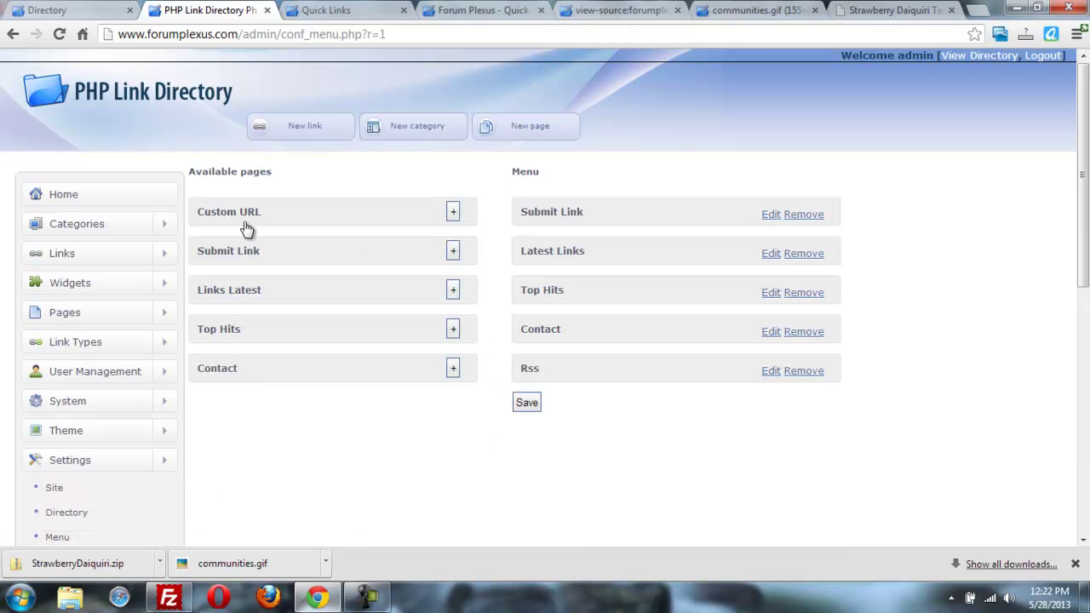
- Remove Submit Link, Latest Links and Top Hits from the site menu
click(804, 214)
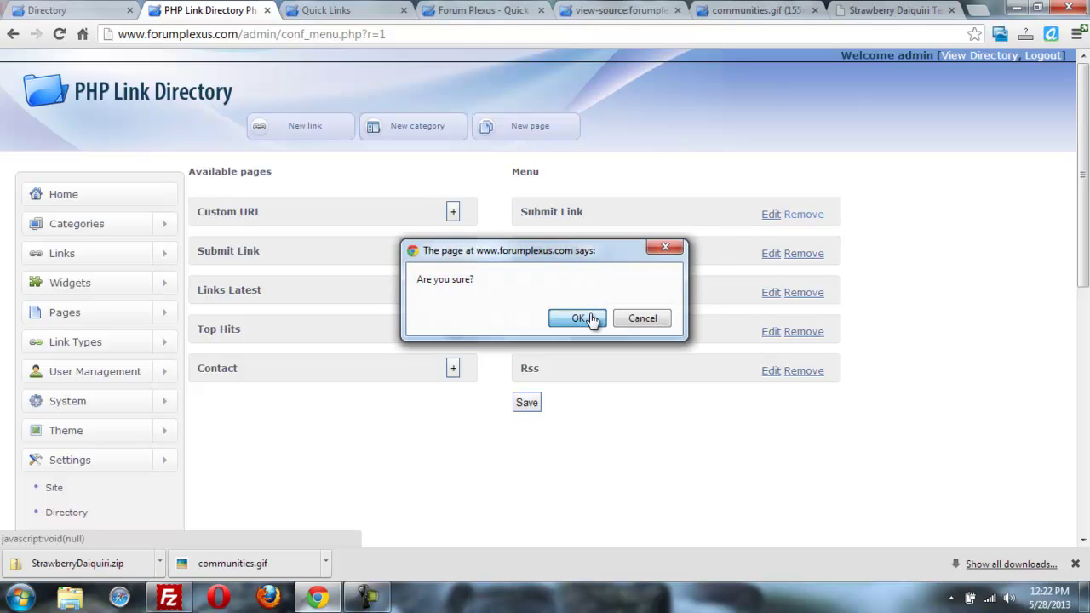
click(594, 318)
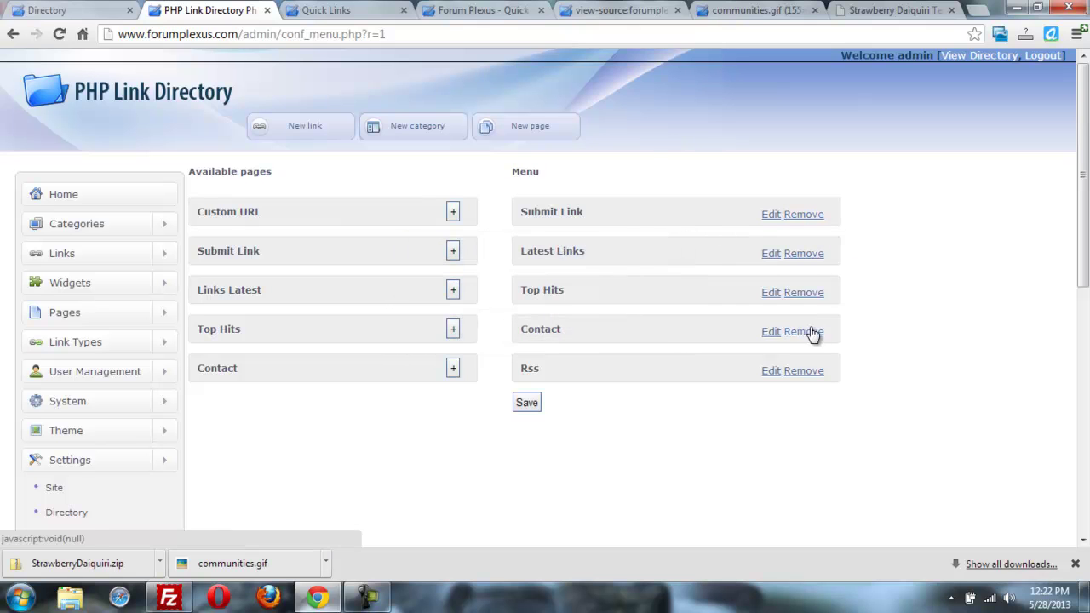
click(801, 220)
click(572, 320)
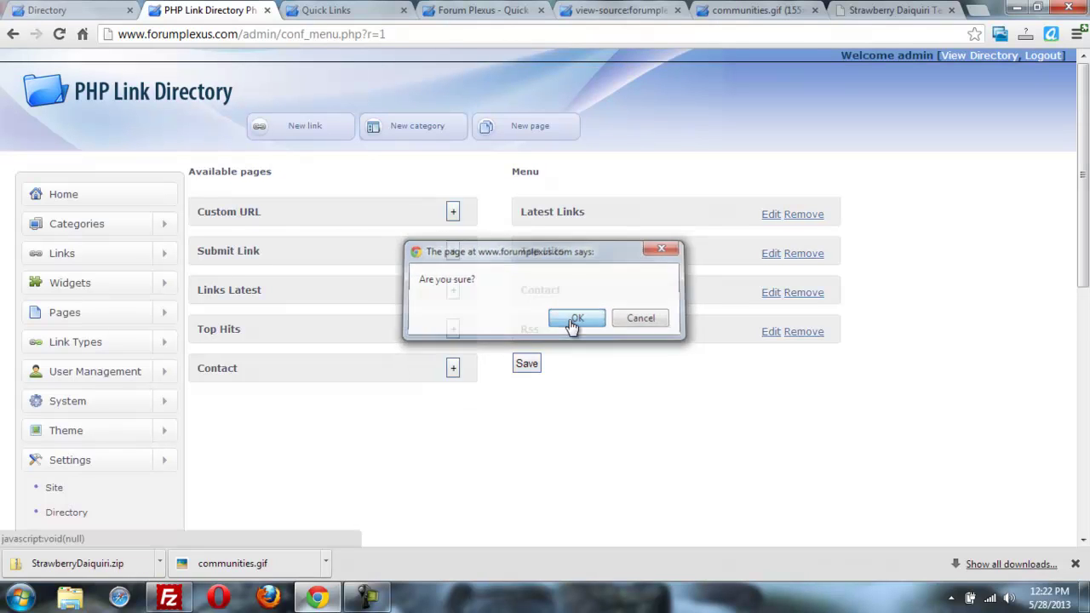
click(802, 214)
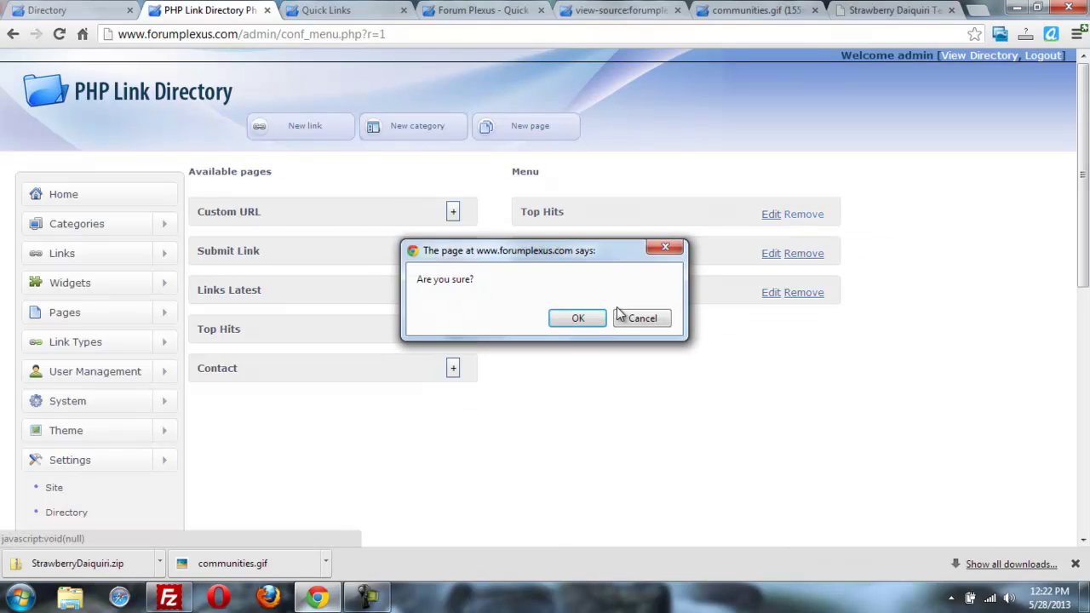
click(573, 328)
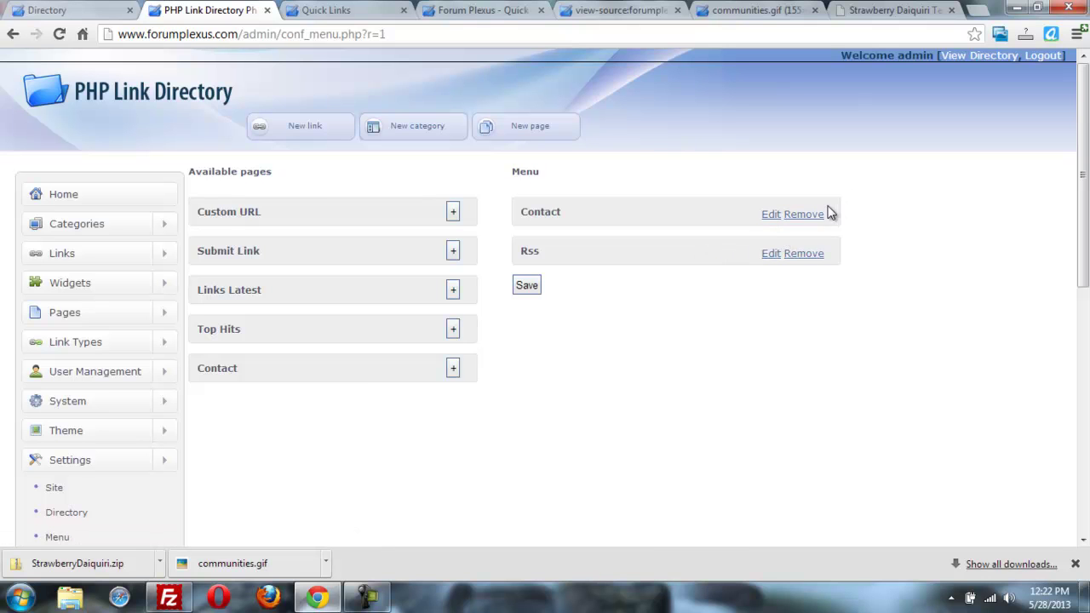
click(810, 219)
- Delete Contact and Rss from the menu and add a 'Quick Links' custom URL to /page/quick-links-1
click(573, 329)
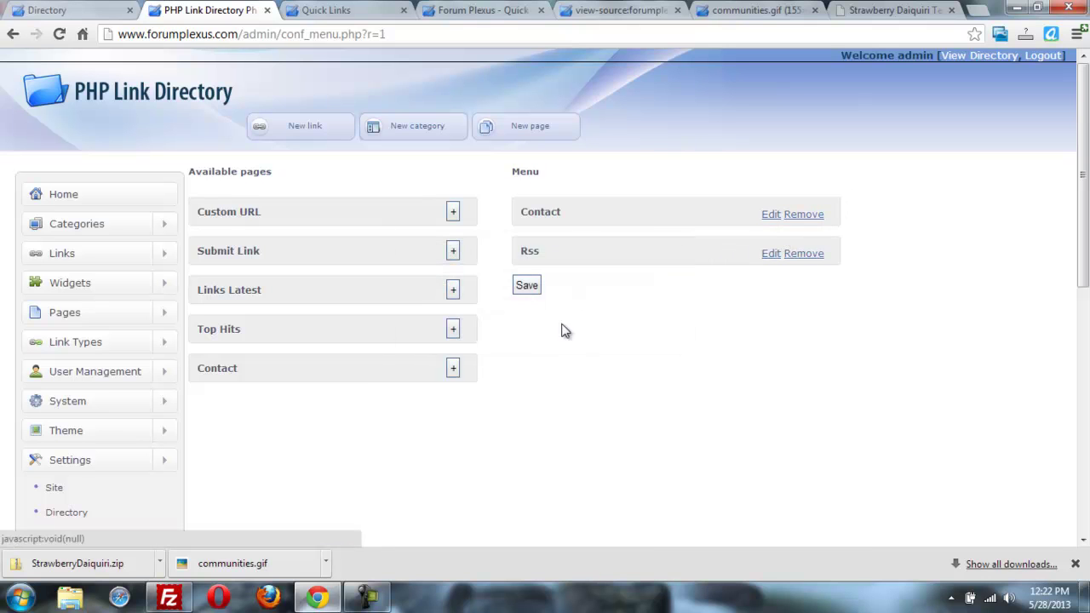
click(452, 213)
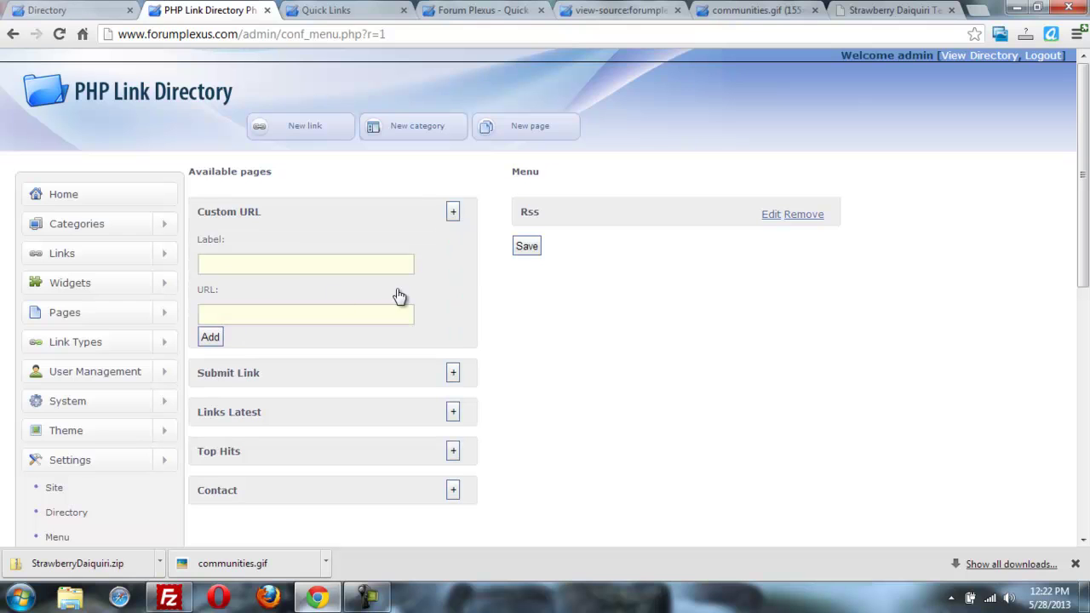
click(287, 270)
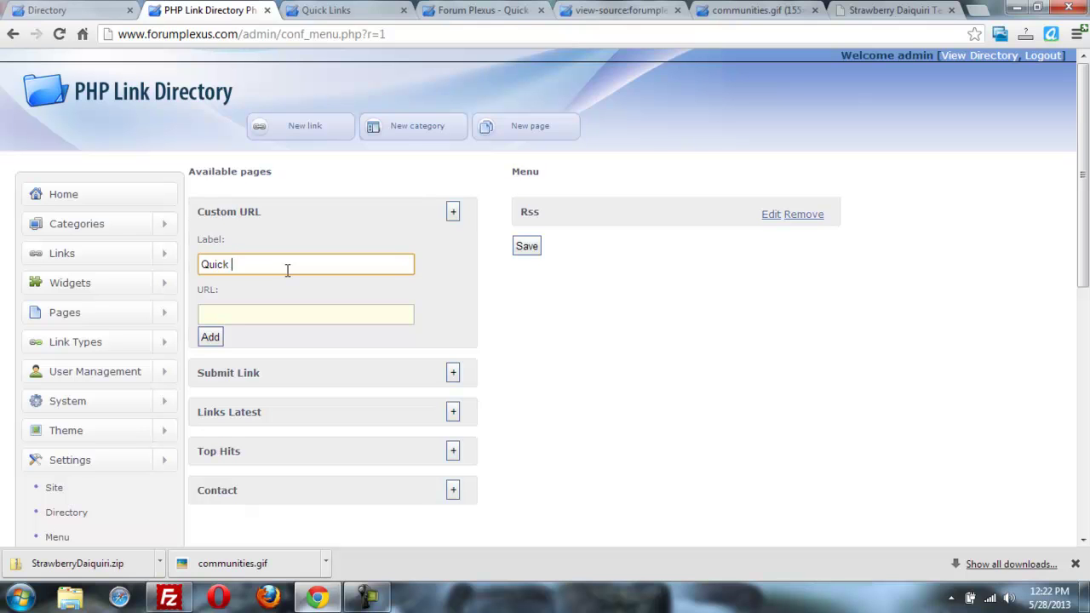
text(Quick Links)
key(Tab)
key(ctrl+v)
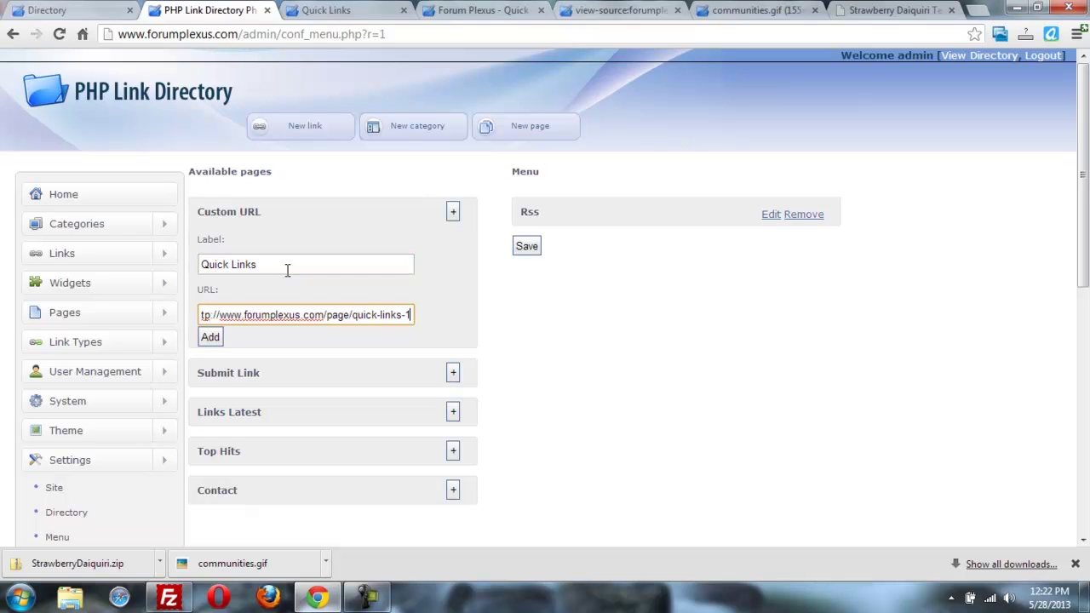
click(211, 338)
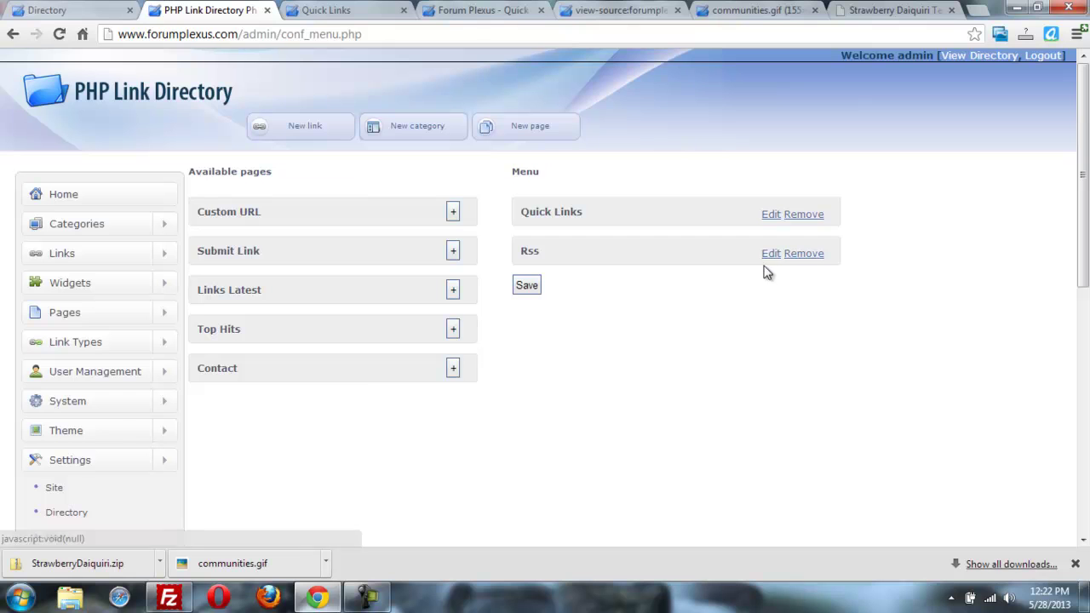
click(800, 259)
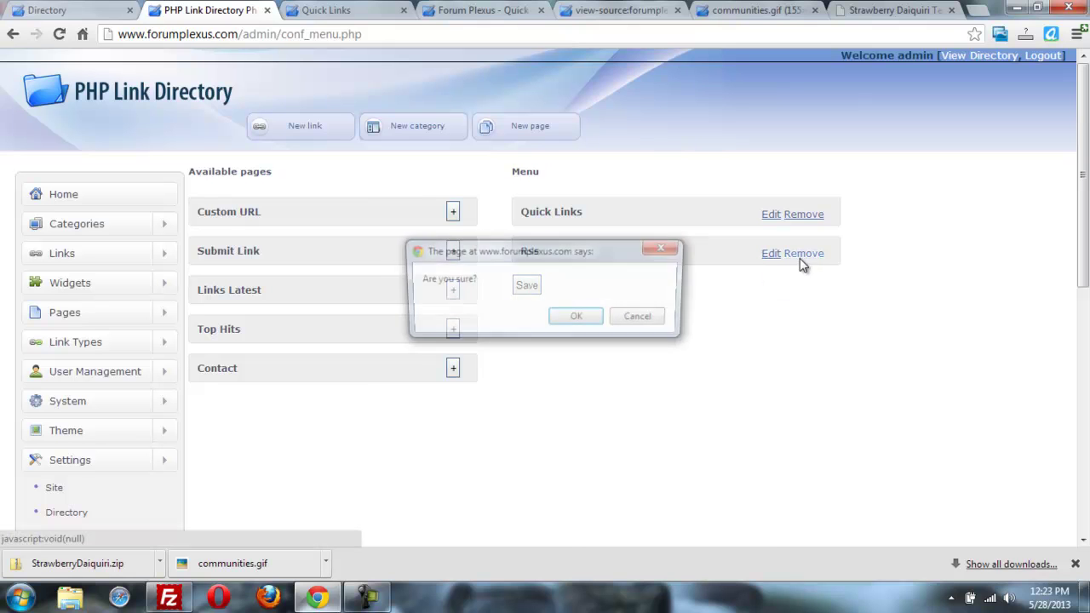
click(577, 318)
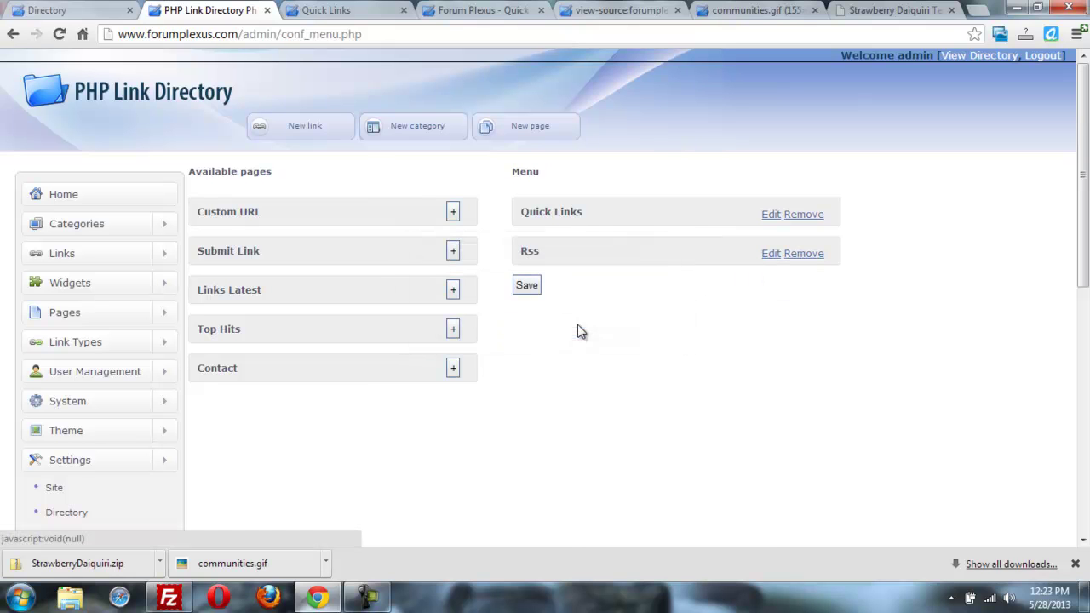
- Reload the ForumPlexus front page and open the Quick Links page from its navigation bar
click(81, 10)
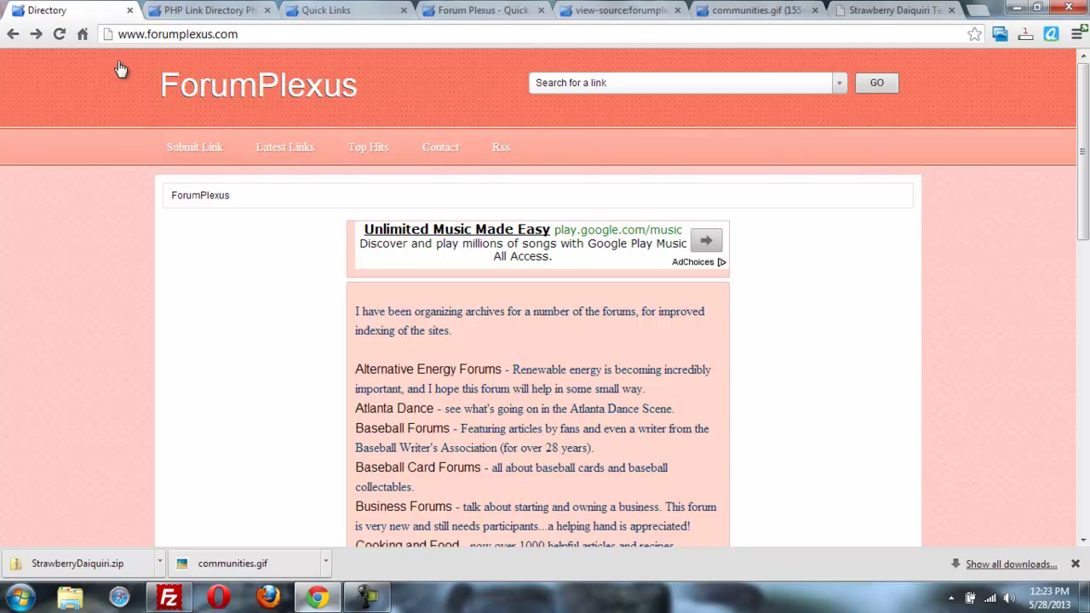
click(60, 34)
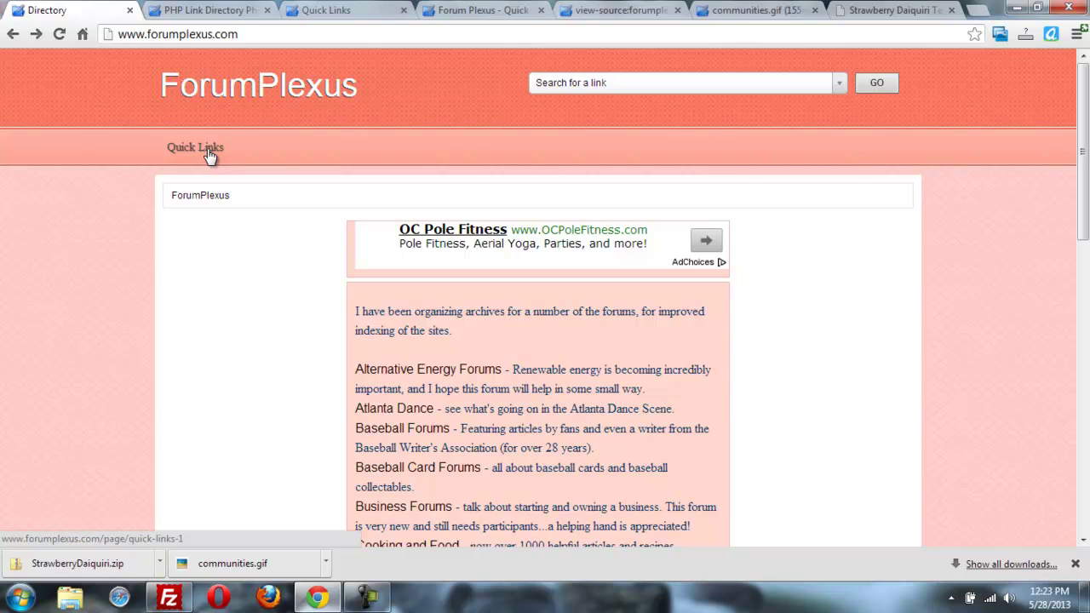
click(209, 151)
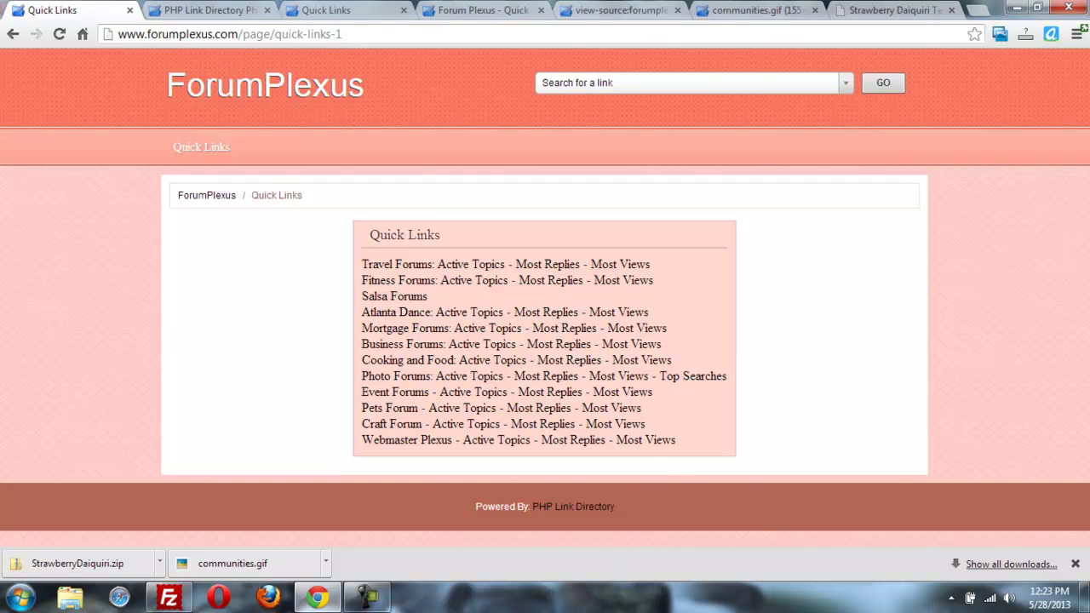
click(367, 596)
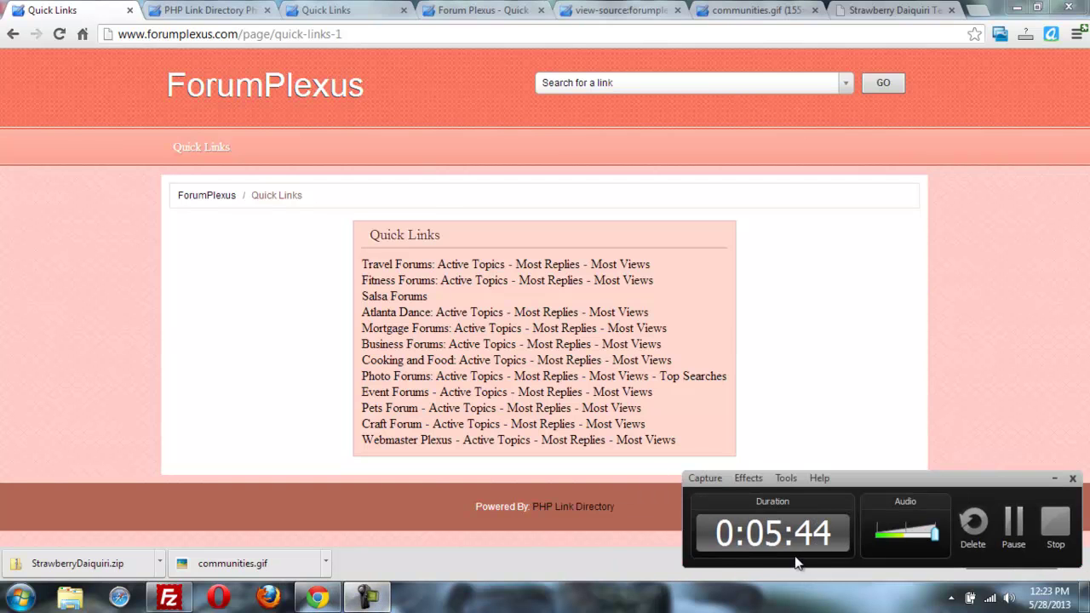